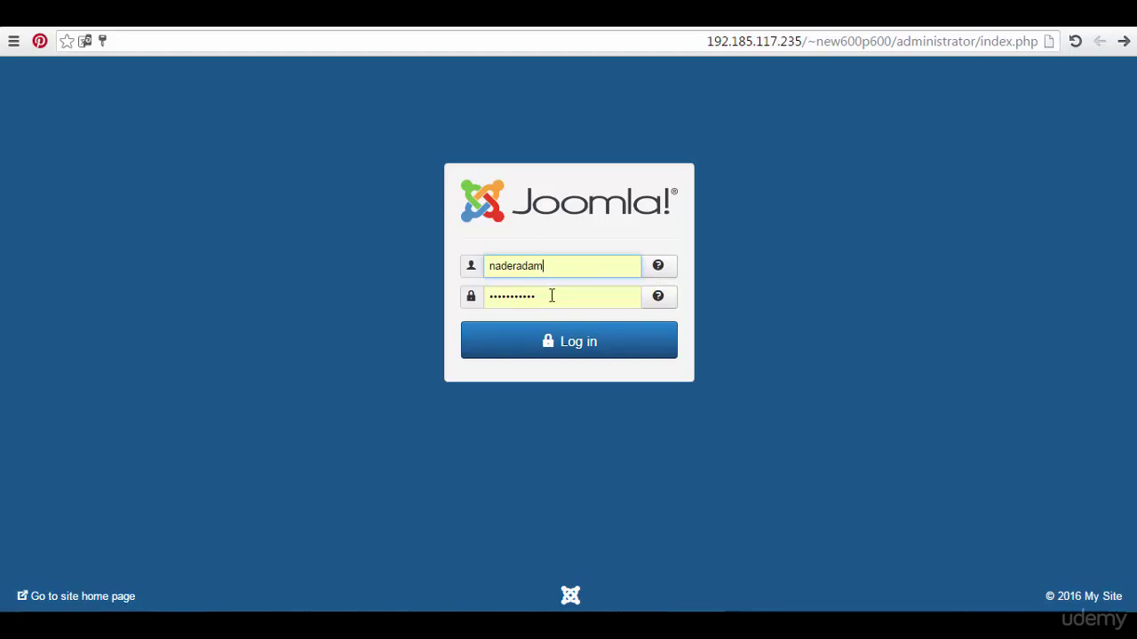
# Log in to the site administration with the prefilled credentials and look over the control panel
pyautogui.click(571, 345)
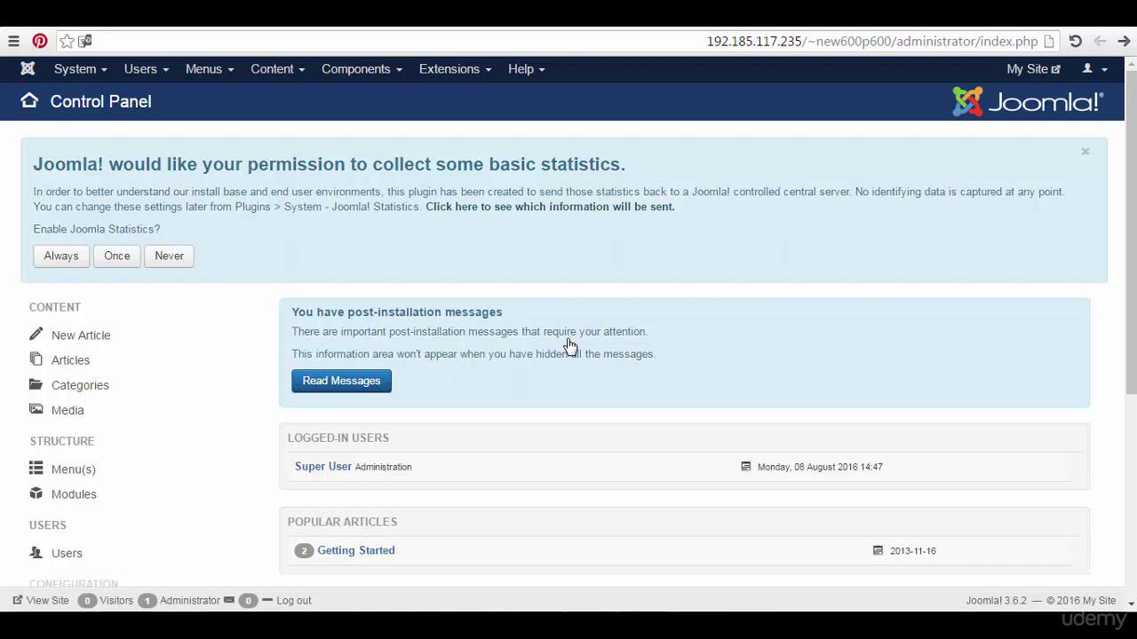
pyautogui.scroll(-3, 954, 251)
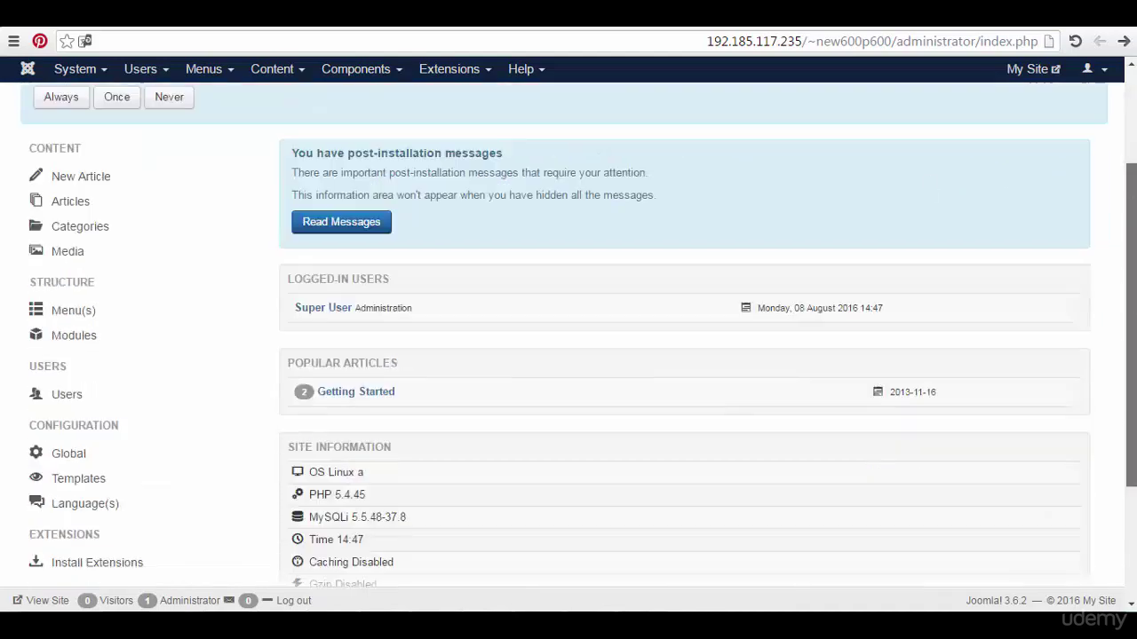
pyautogui.scroll(-3, 591, 127)
pyautogui.scroll(7, 590, 127)
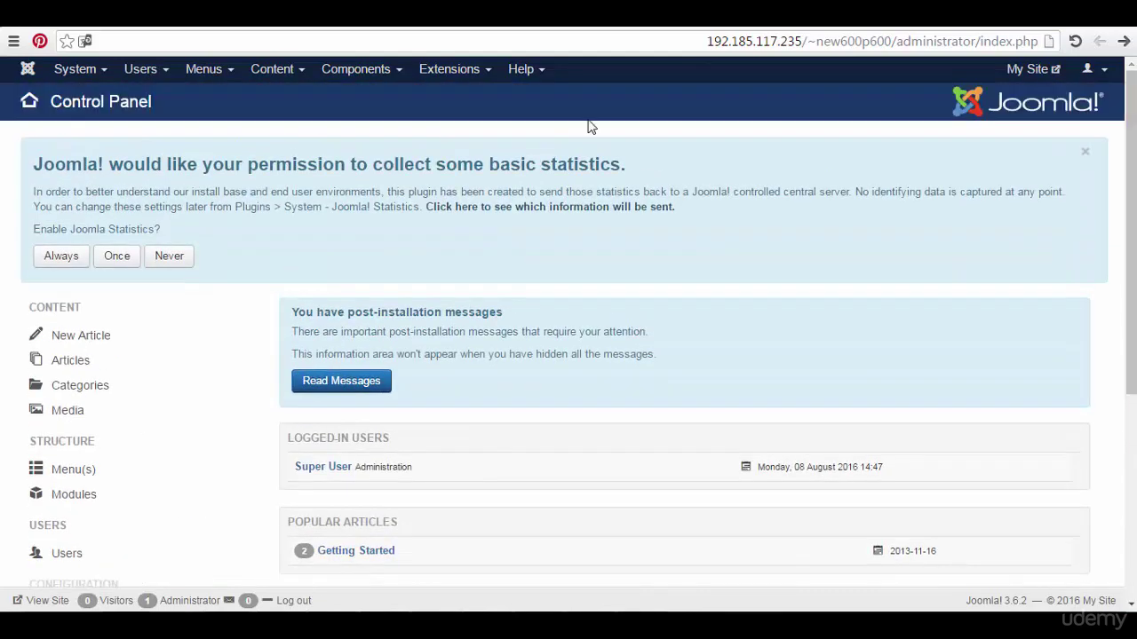
# Open the System Information page and review the server, database and Joomla version settings
pyautogui.click(78, 71)
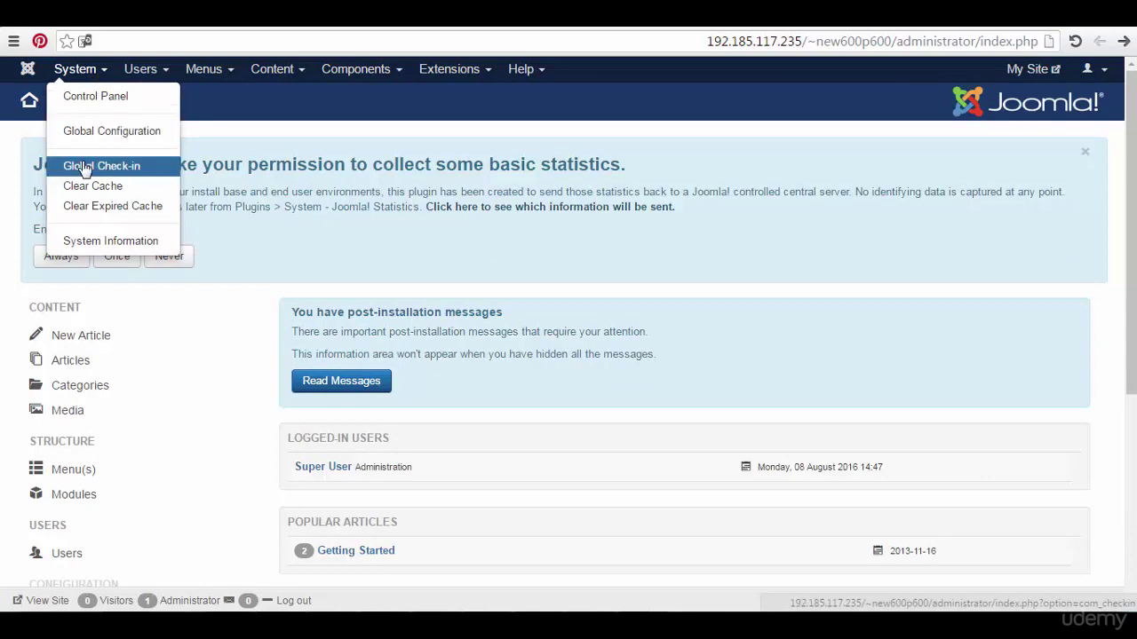
pyautogui.click(107, 241)
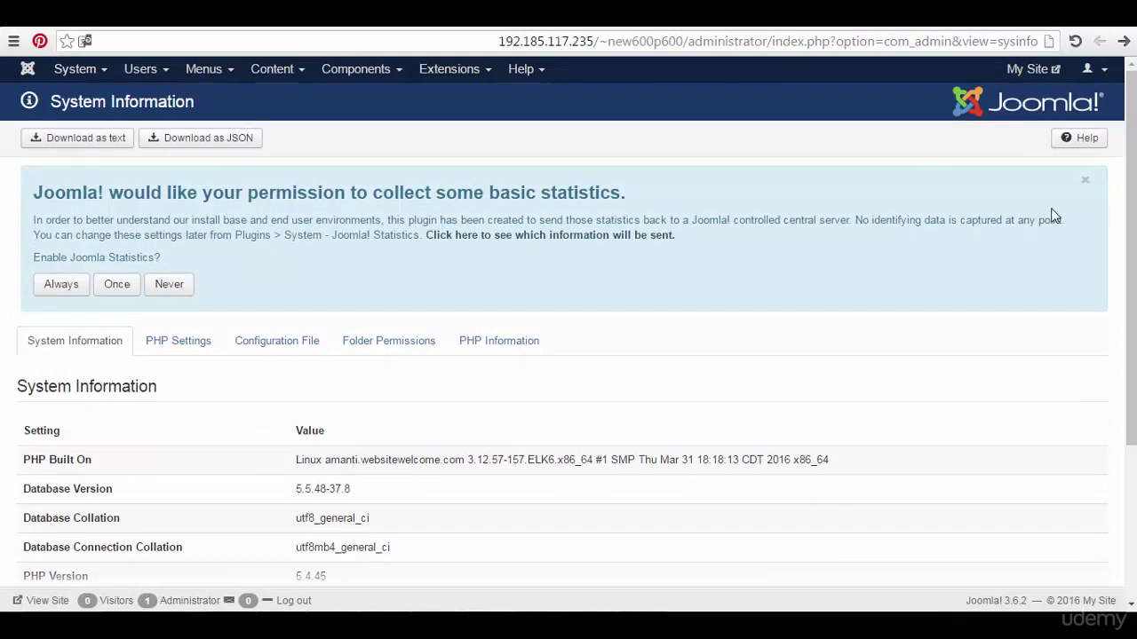
pyautogui.moveTo(1133, 197); pyautogui.dragTo(1133, 318)
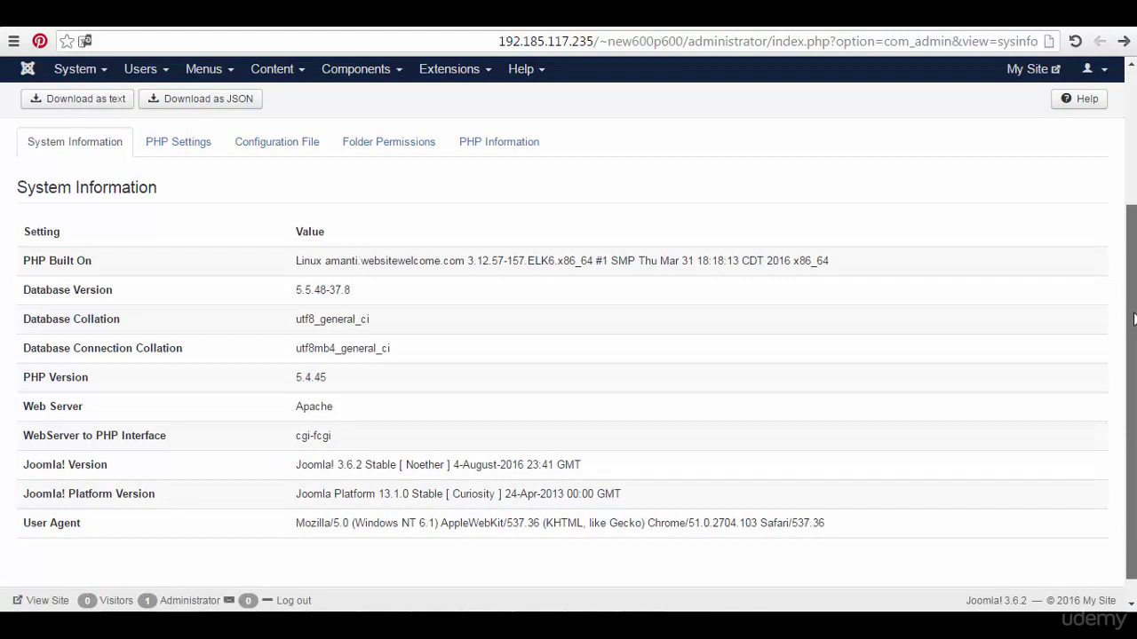
pyautogui.moveTo(1134, 318); pyautogui.dragTo(1134, 325)
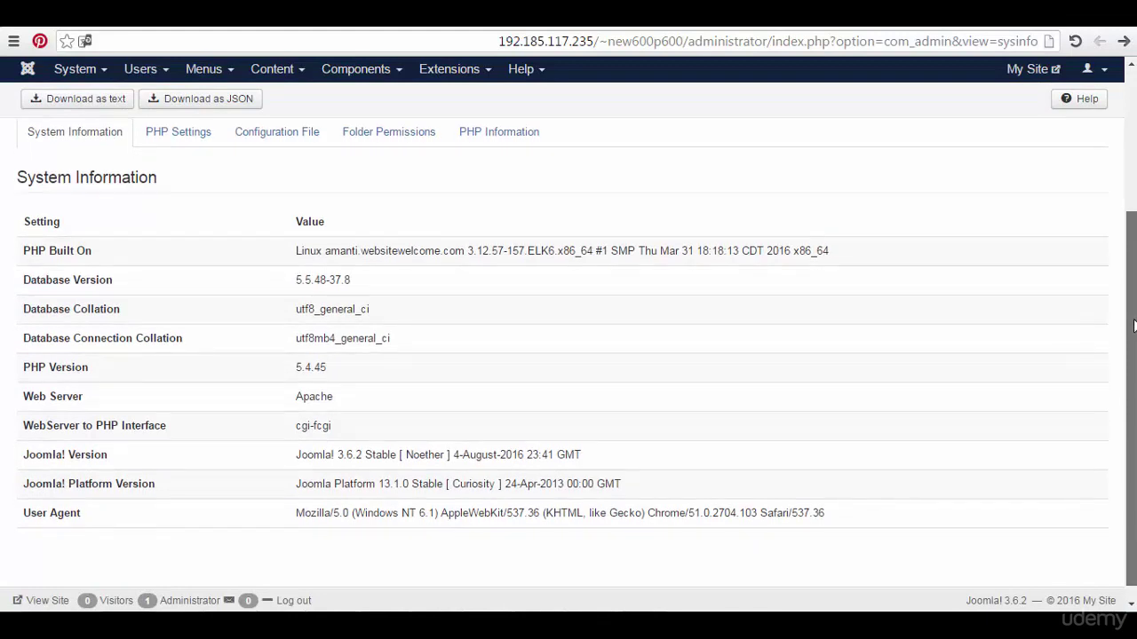
pyautogui.moveTo(1133, 326); pyautogui.dragTo(1134, 180)
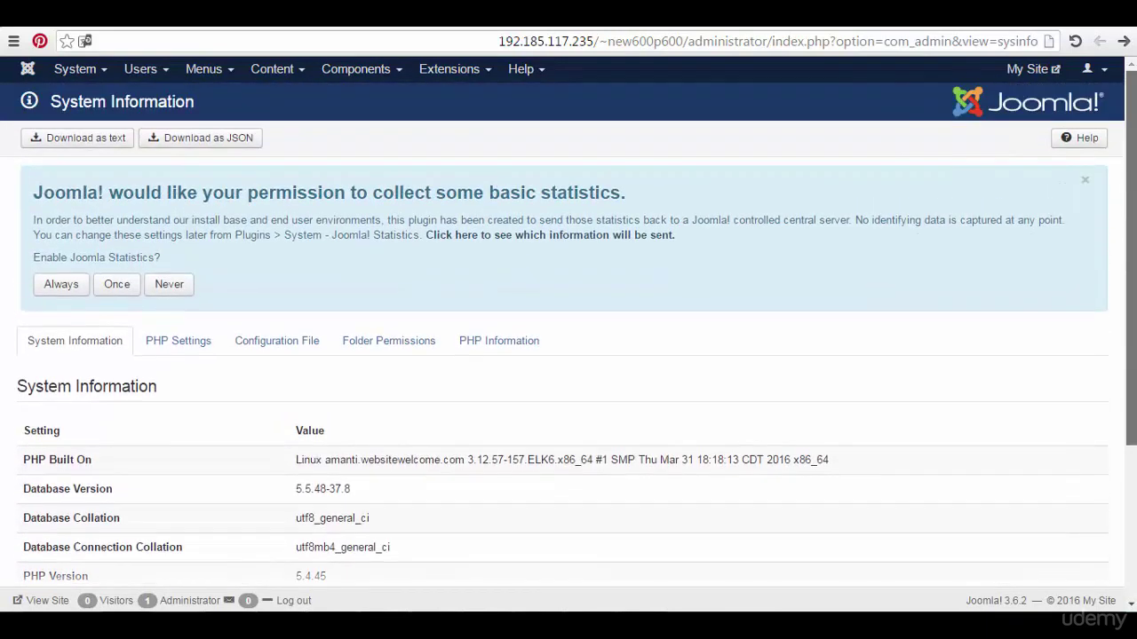
# View the PHP settings, configuration file, folder permissions and PHP information of the site
pyautogui.click(195, 342)
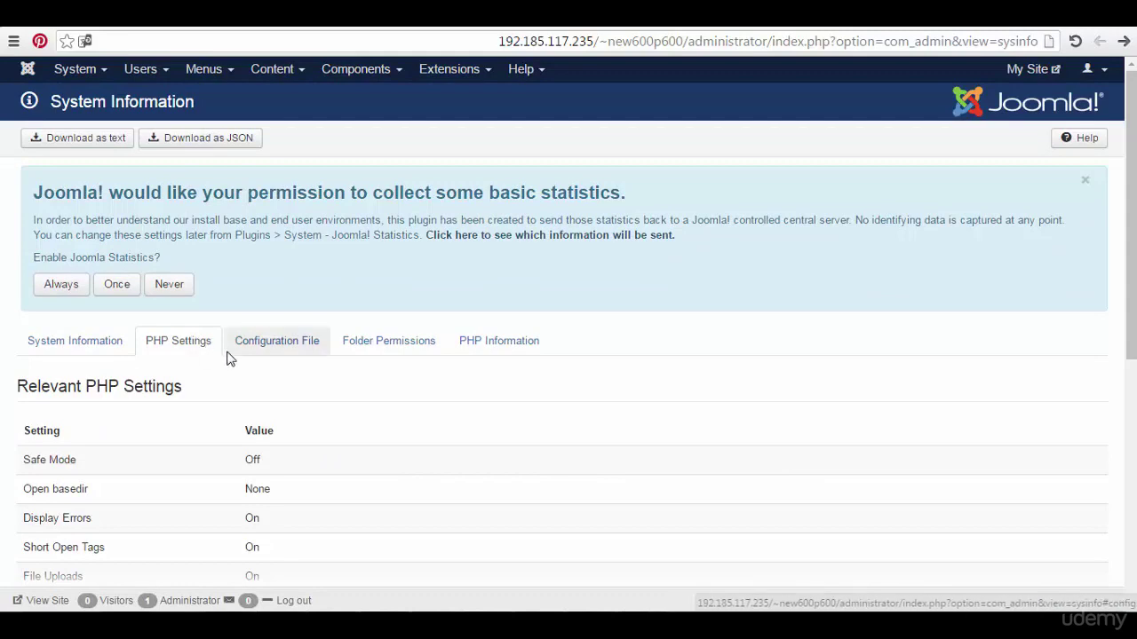
pyautogui.click(272, 348)
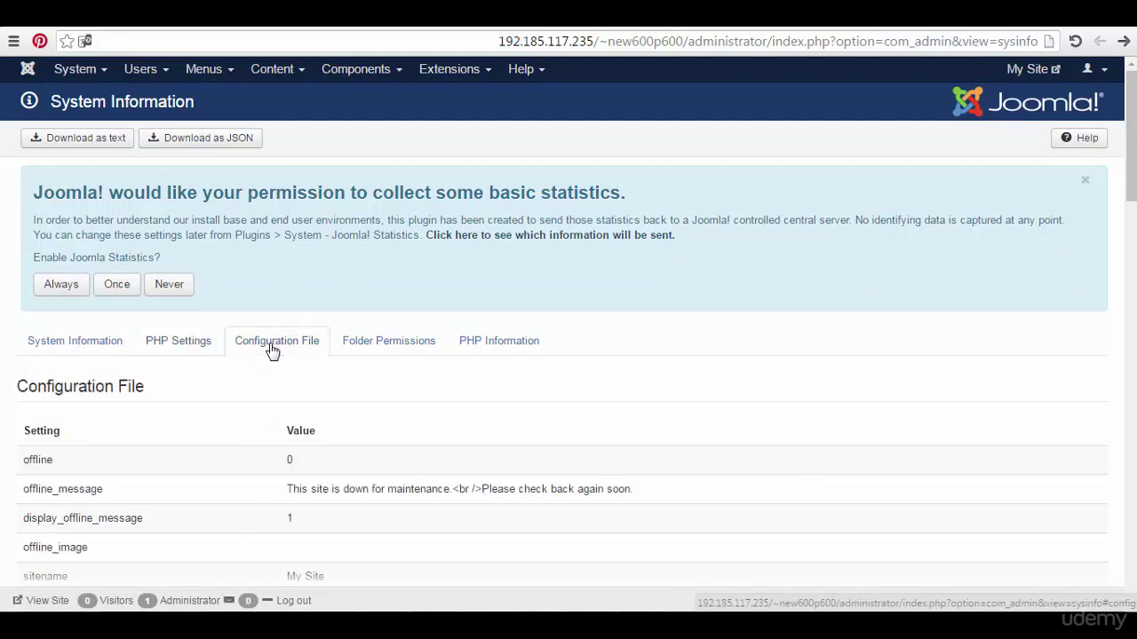
pyautogui.click(376, 350)
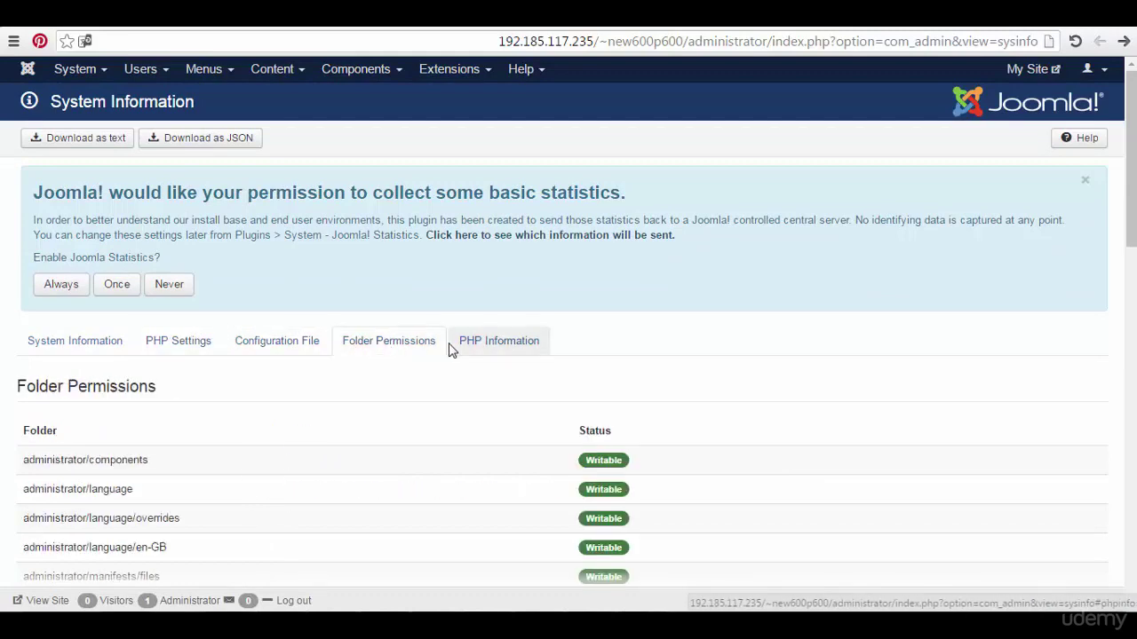
pyautogui.click(474, 348)
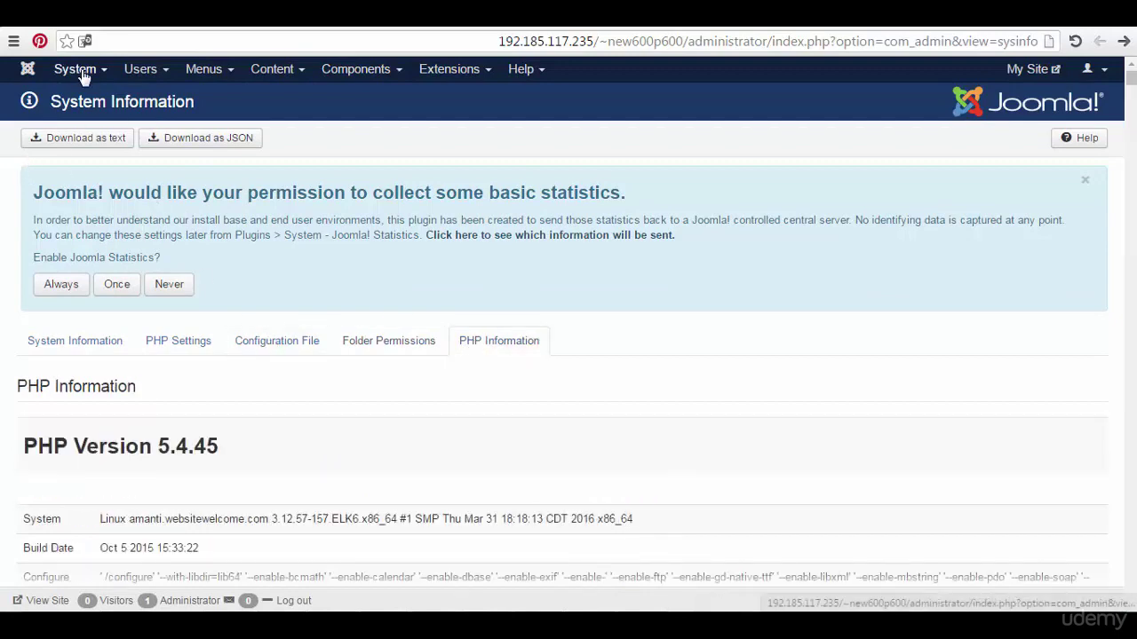
# Look over the user management options, and open the list of all menu items to review its entries
pyautogui.click(141, 70)
pyautogui.moveTo(155, 103)
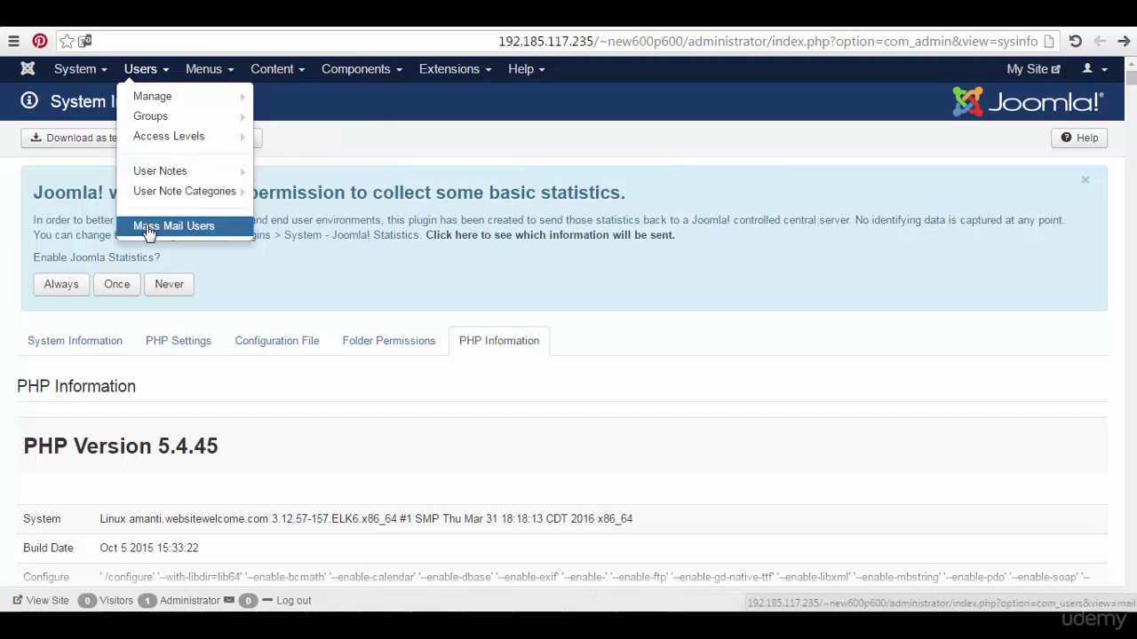
pyautogui.moveTo(214, 104)
pyautogui.moveTo(215, 80)
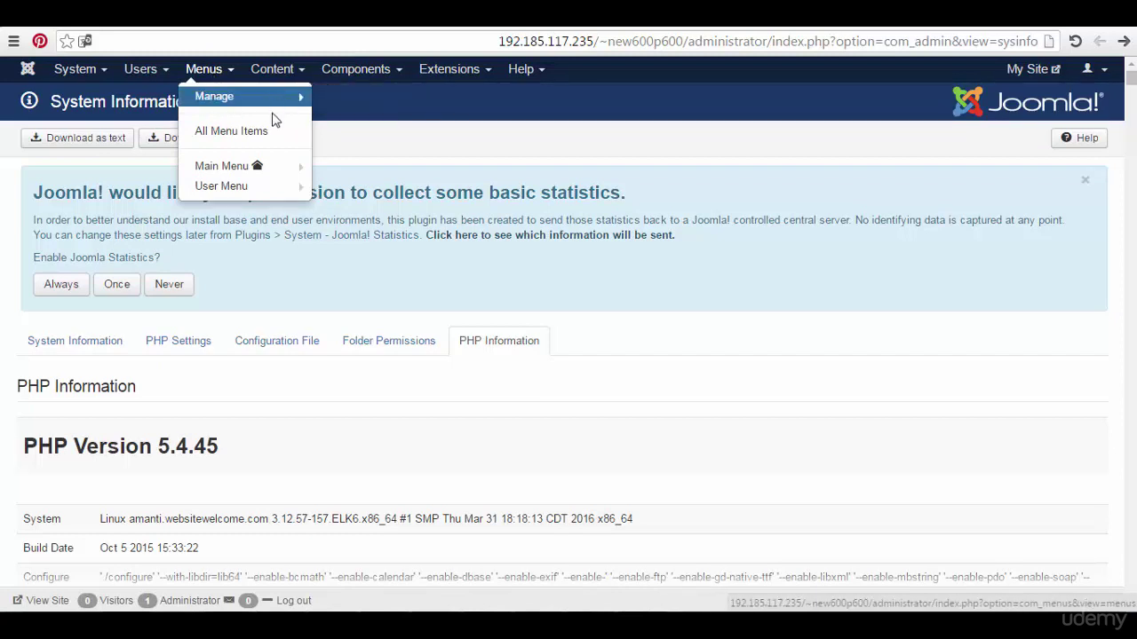
pyautogui.click(243, 133)
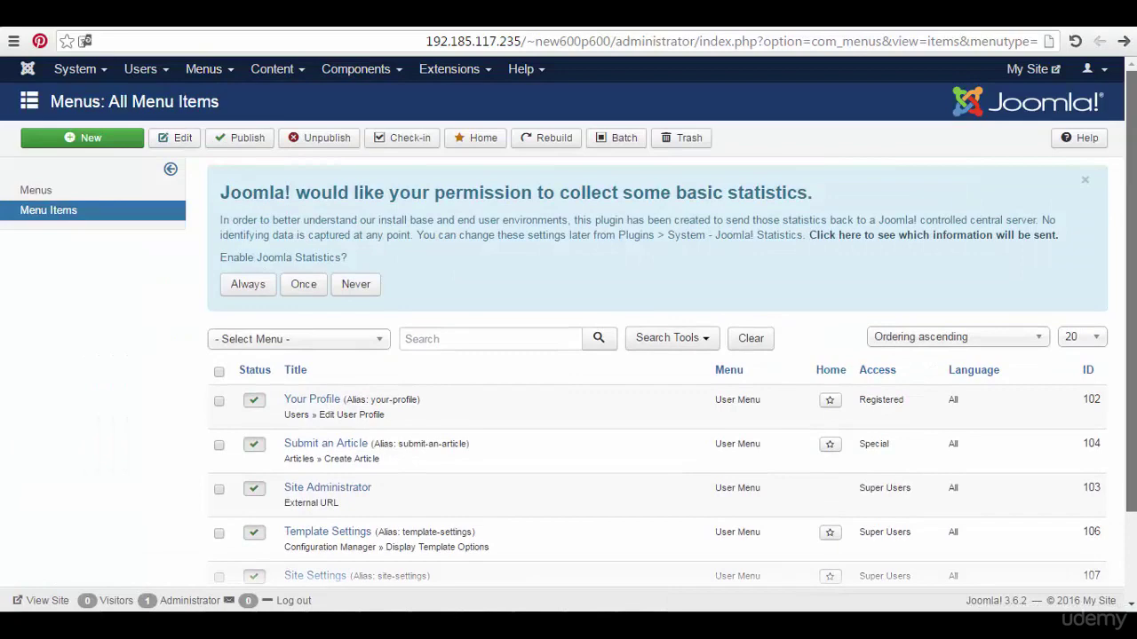
pyautogui.scroll(-2, 1127, 440)
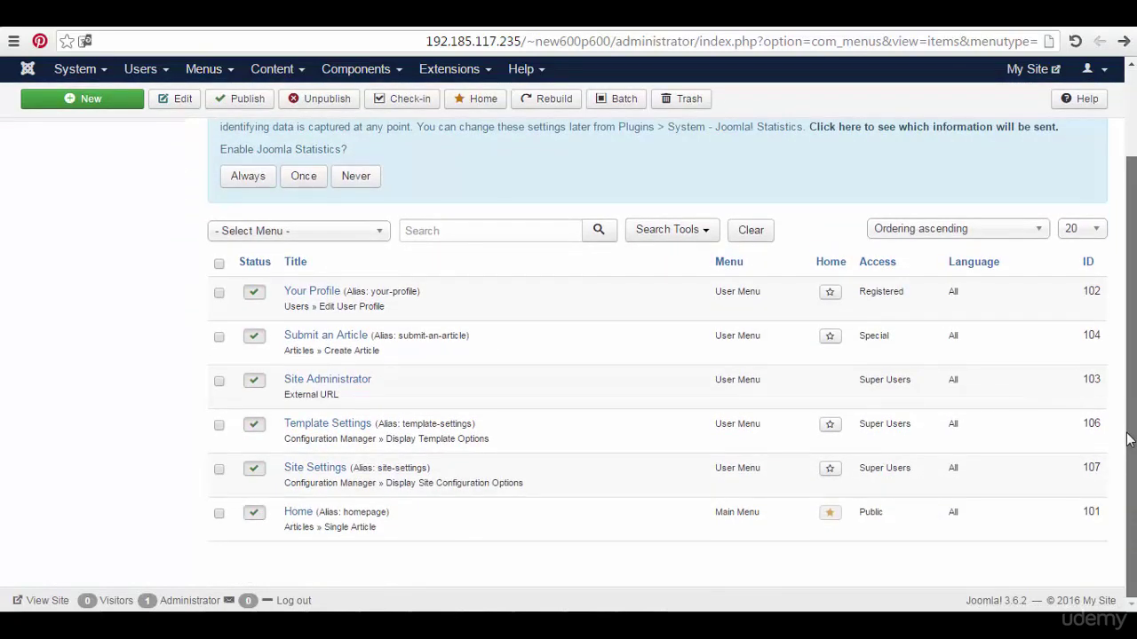
pyautogui.scroll(2, 1128, 426)
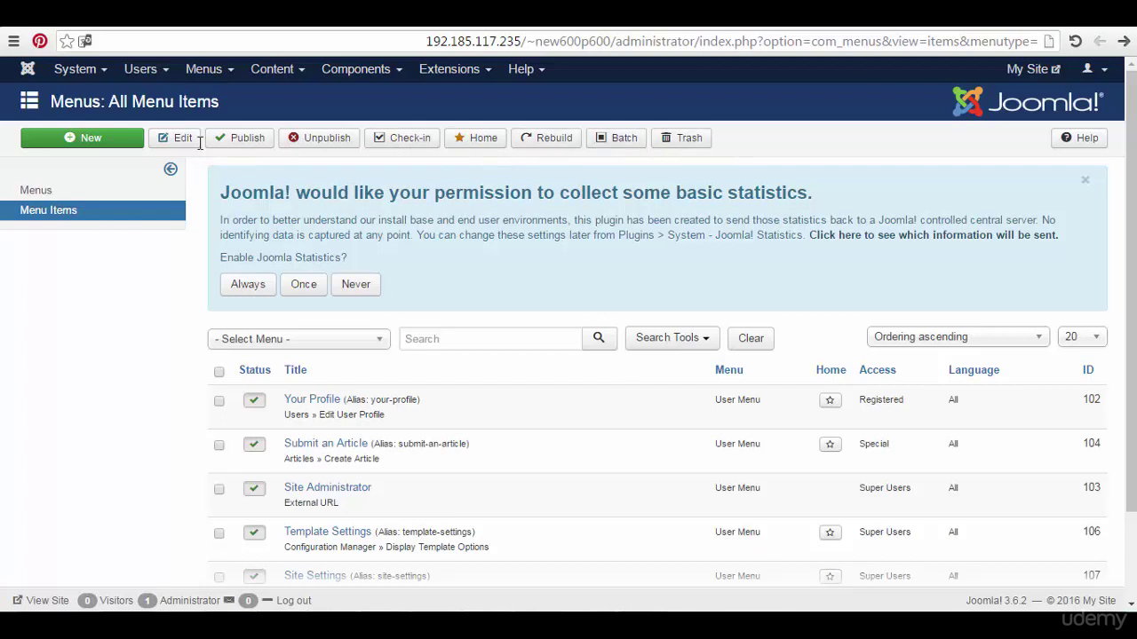
# View the featured articles list, and switch to the list of all articles
pyautogui.click(281, 80)
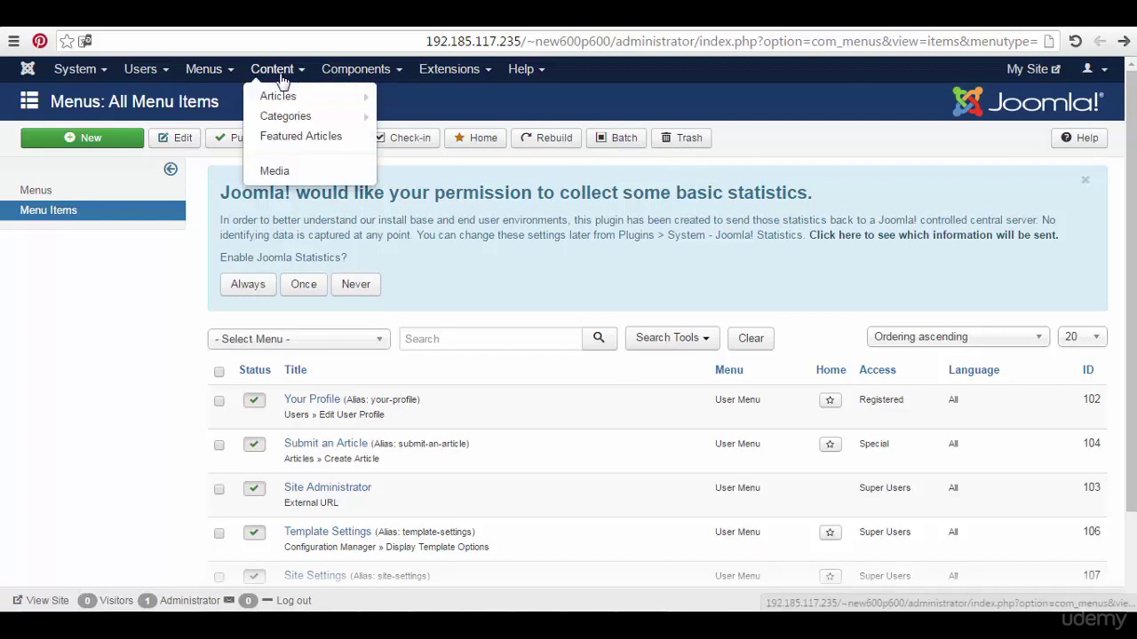
pyautogui.moveTo(277, 96)
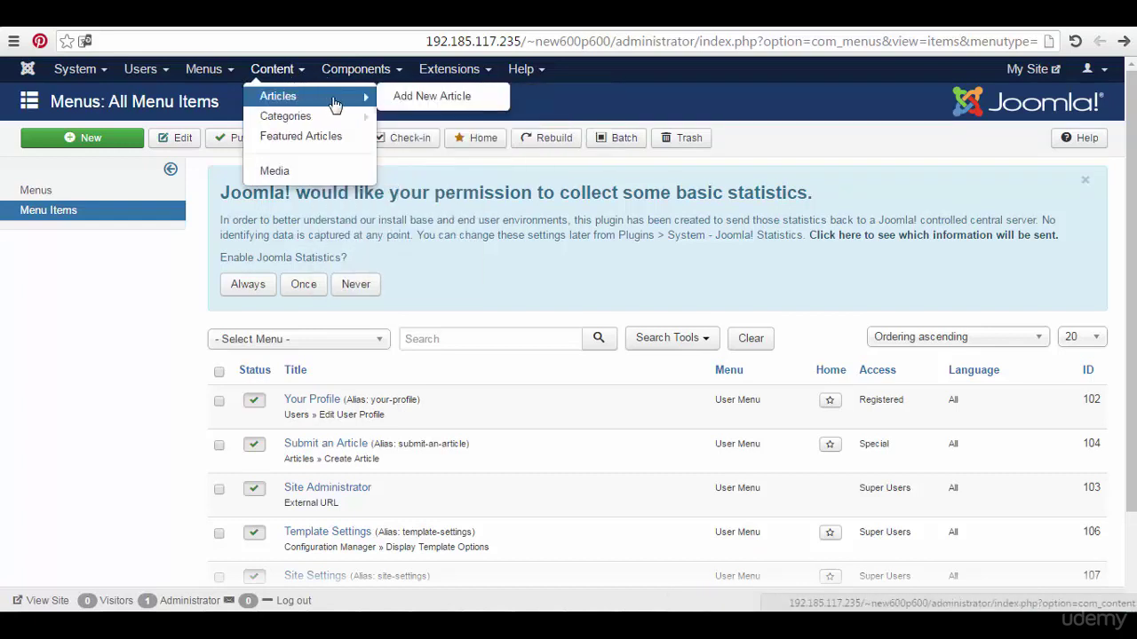
pyautogui.moveTo(307, 120)
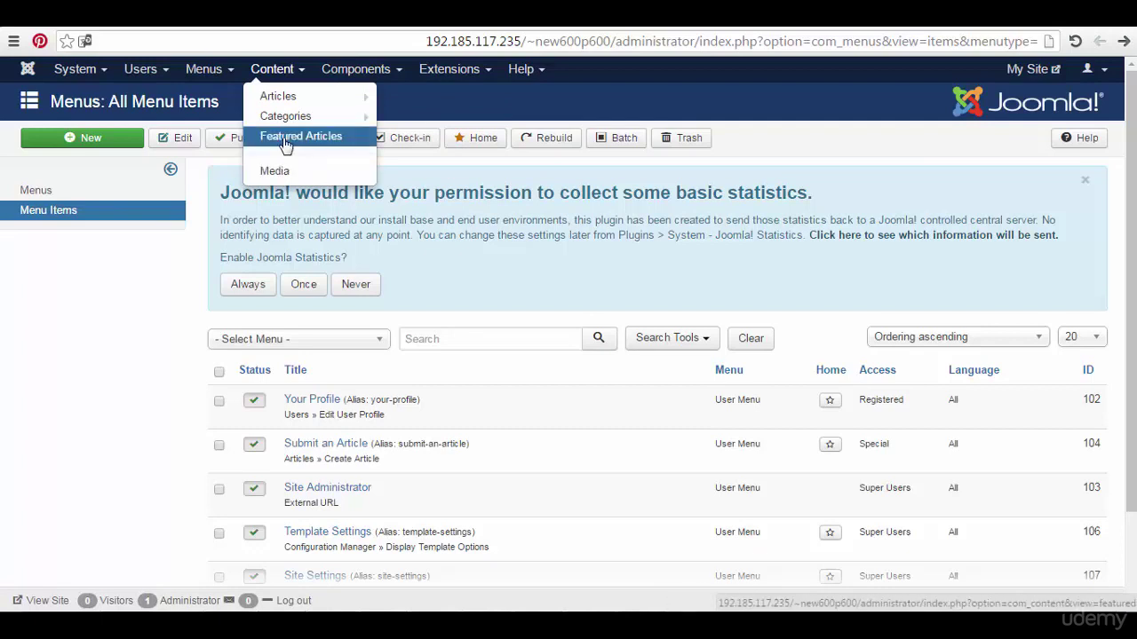
pyautogui.click(284, 141)
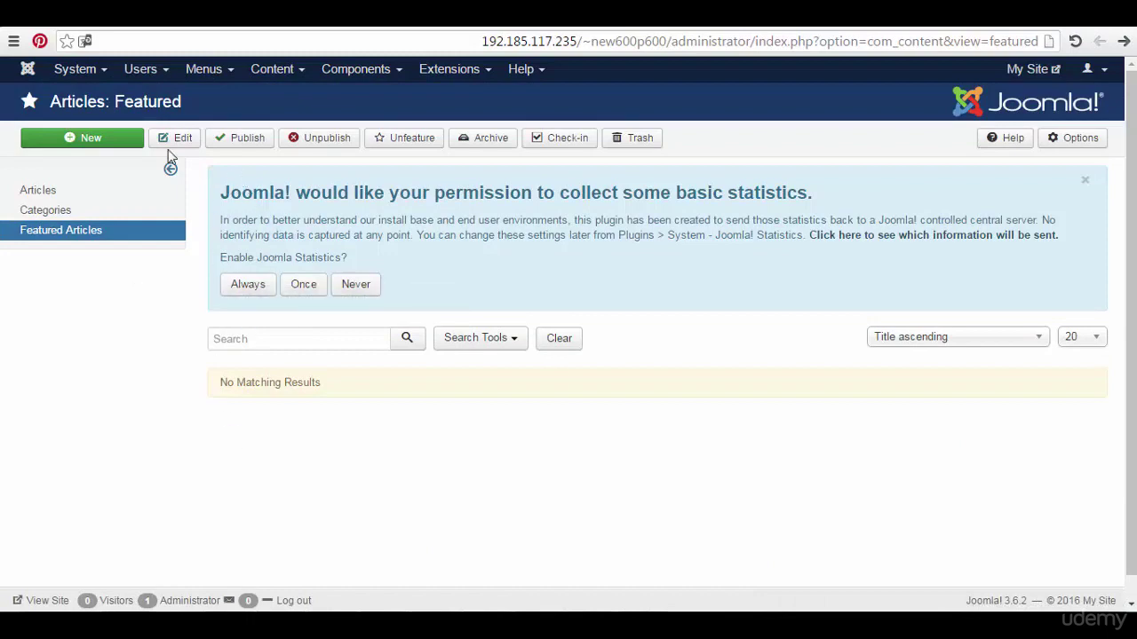
pyautogui.click(55, 193)
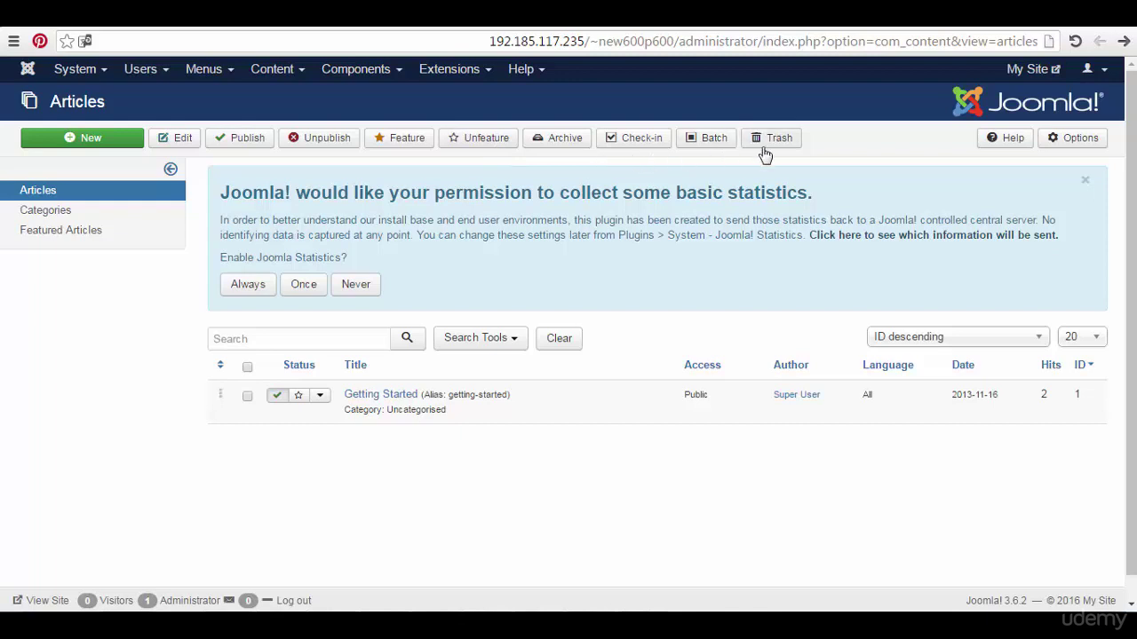
# Examine the available components, including the options for banners, contacts, messaging and news feeds
pyautogui.click(283, 80)
pyautogui.click(359, 76)
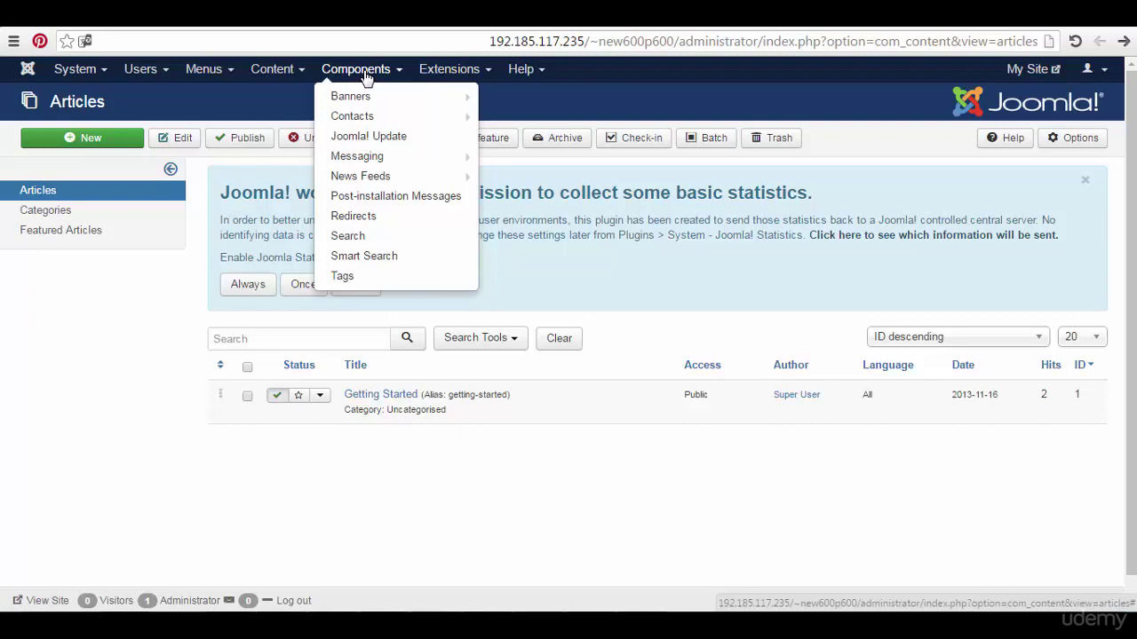
pyautogui.moveTo(380, 101)
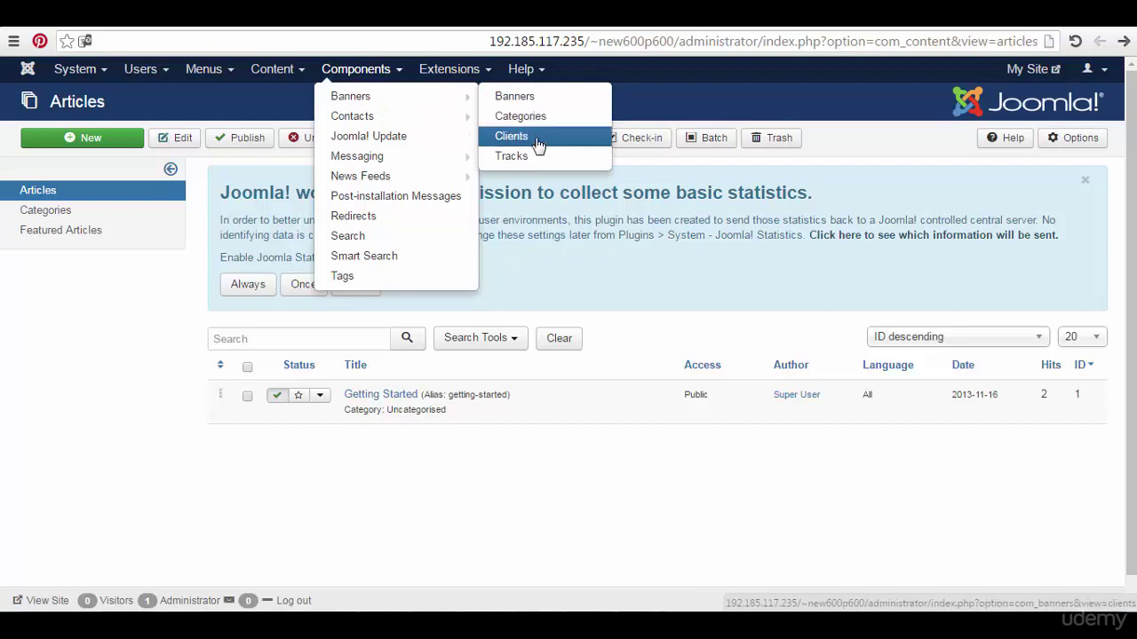
pyautogui.moveTo(449, 119)
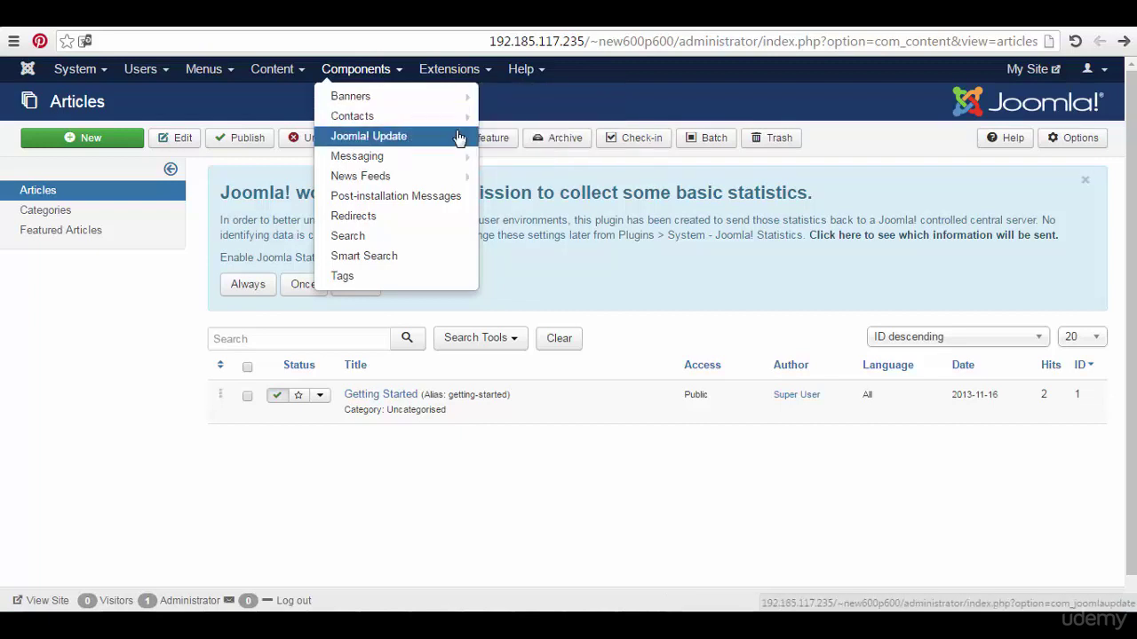
pyautogui.moveTo(423, 165)
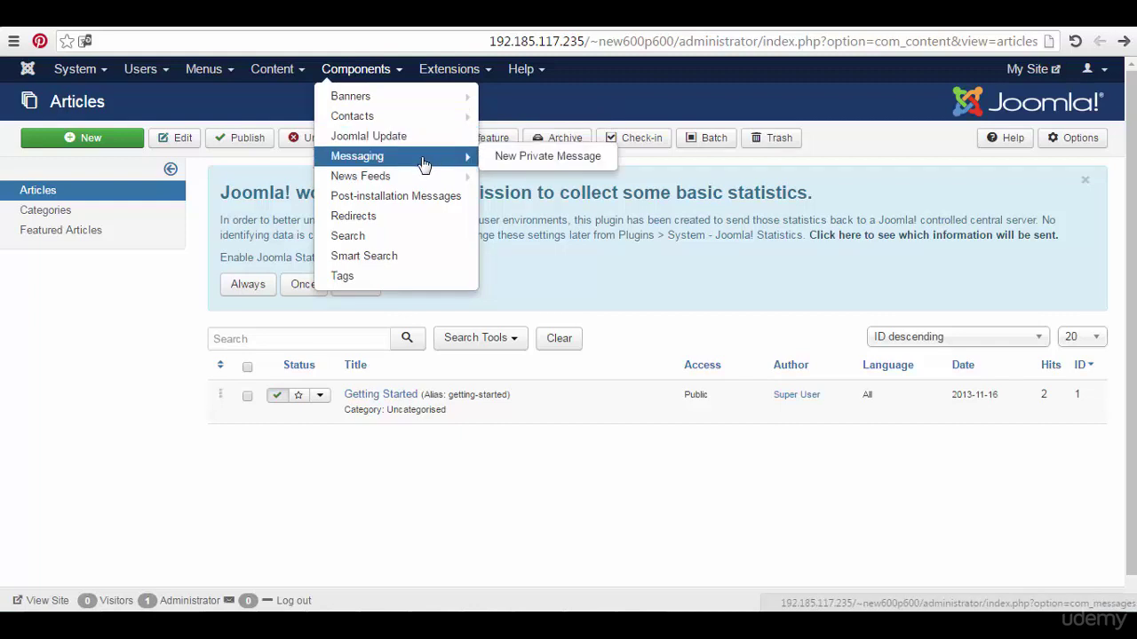
pyautogui.moveTo(408, 176)
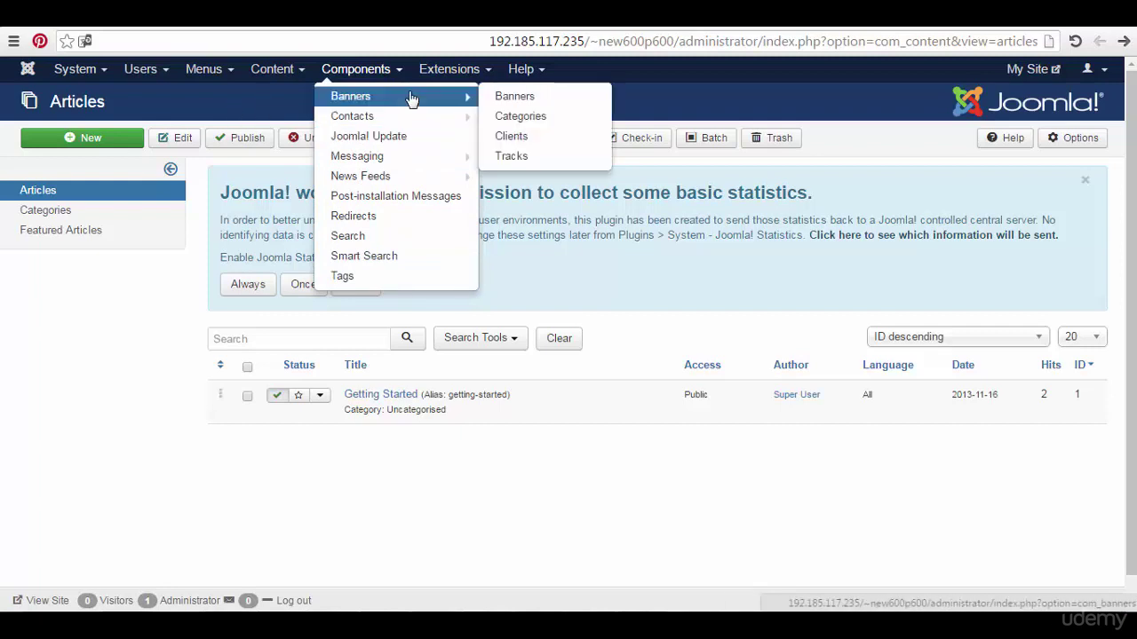
# Examine the extension management options for modules, plugins, templates and languages
pyautogui.click(455, 73)
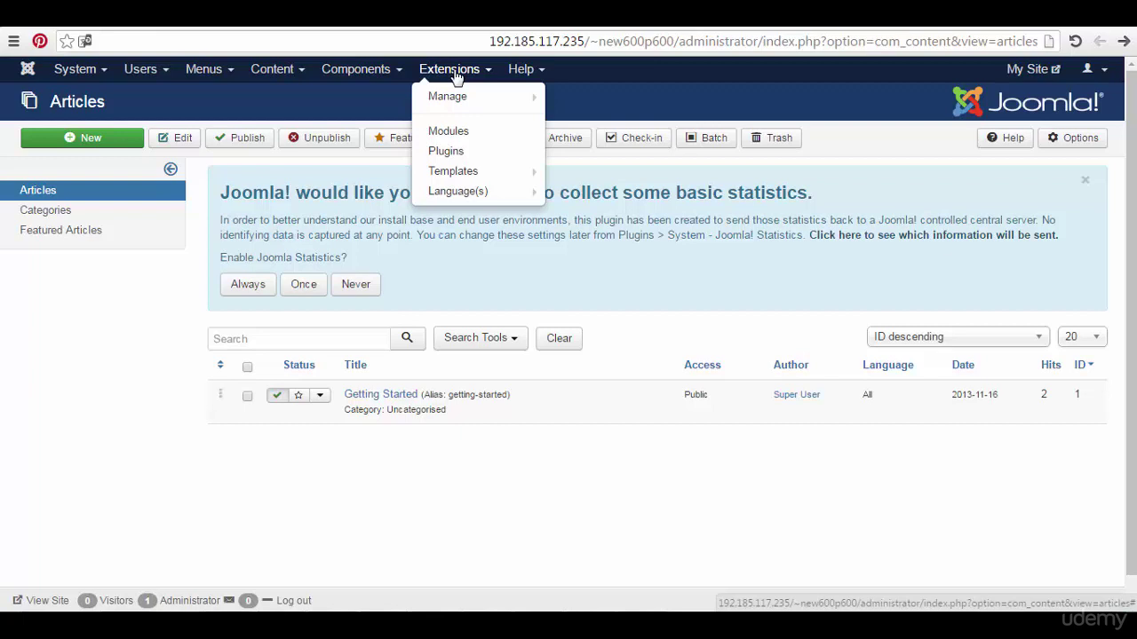
pyautogui.moveTo(457, 100)
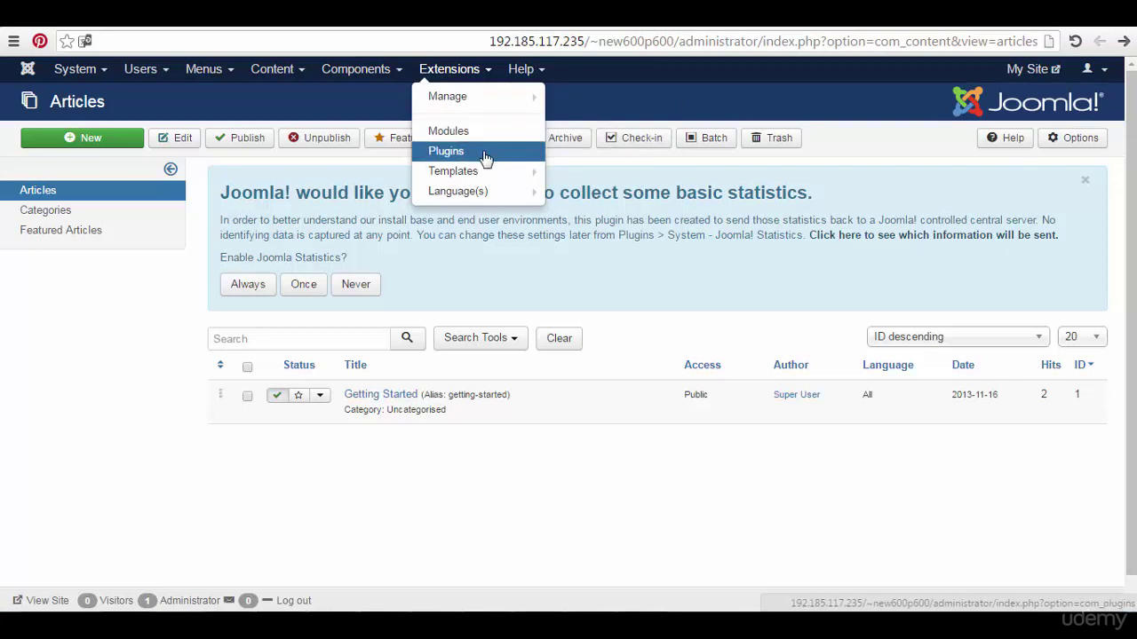
pyautogui.moveTo(489, 172)
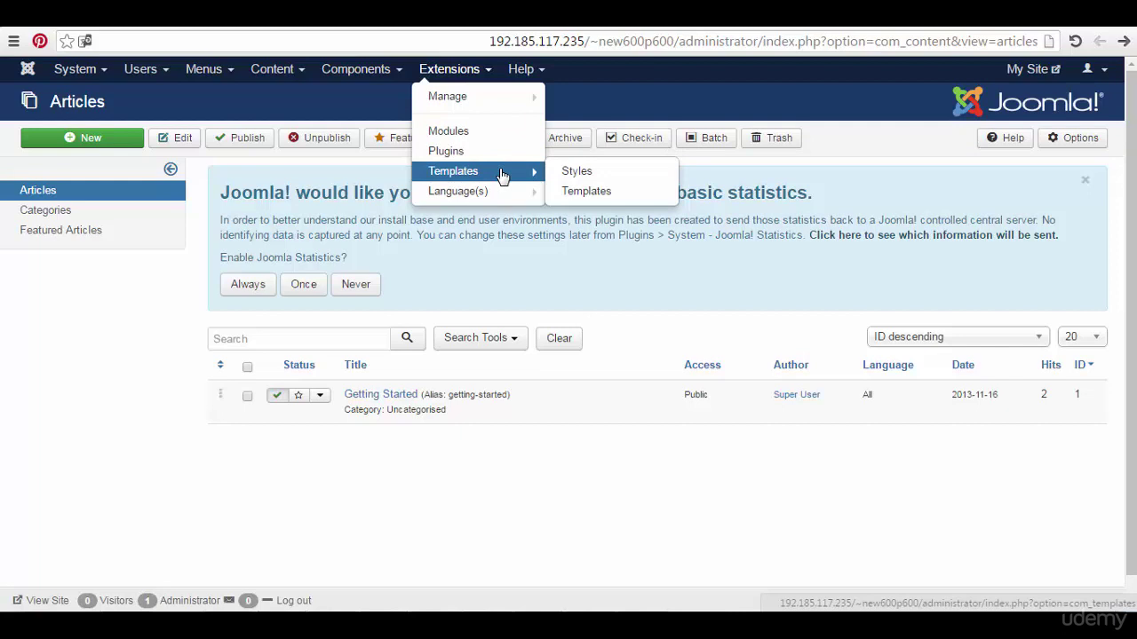
pyautogui.moveTo(494, 193)
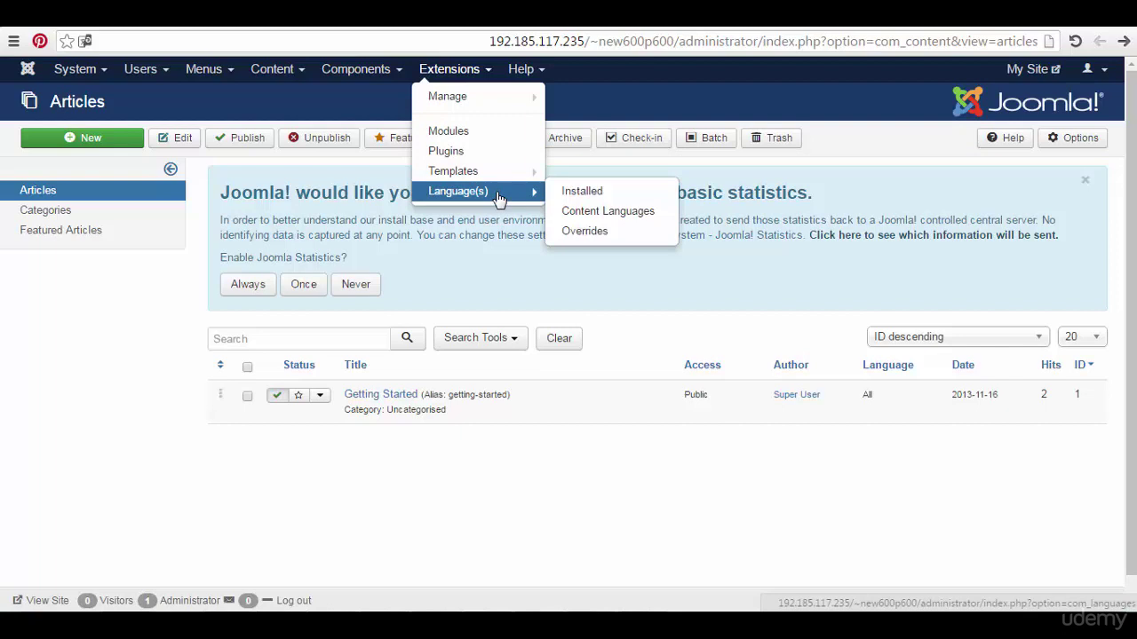
# Review the available Joomla help resources, such as support forums, documentation and the extensions directory
pyautogui.click(523, 69)
pyautogui.click(692, 71)
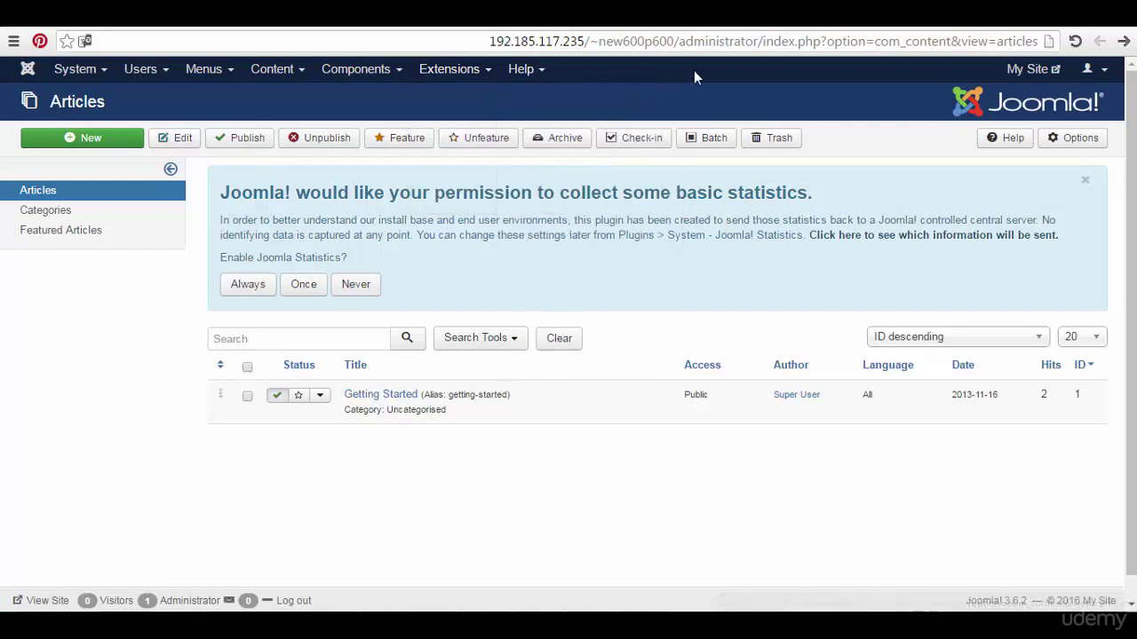
pyautogui.click(536, 71)
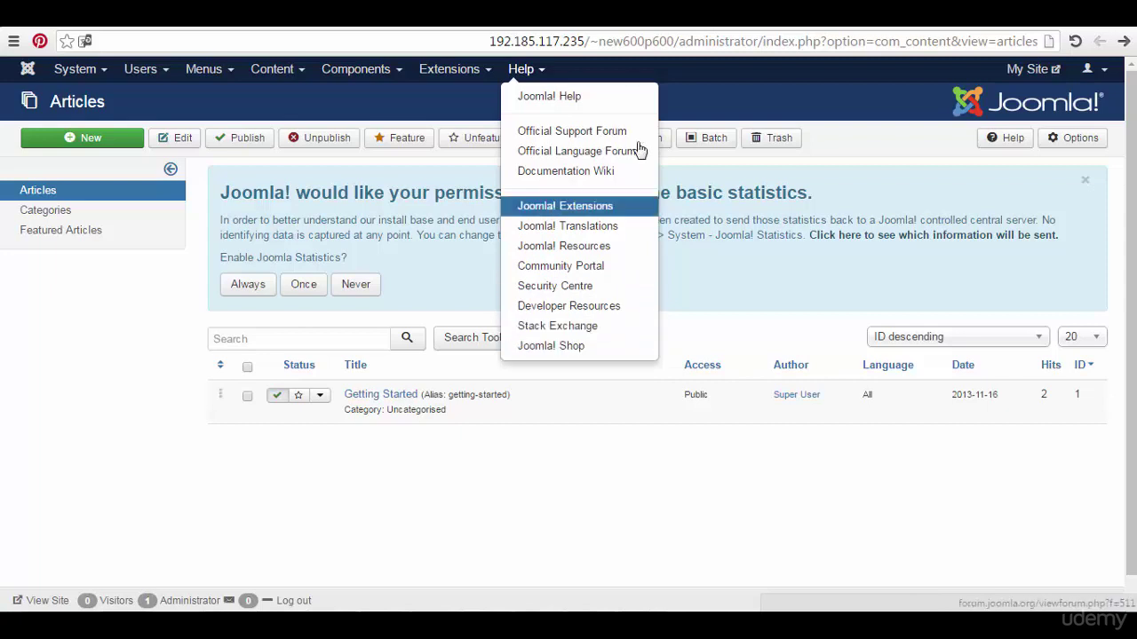
pyautogui.click(730, 100)
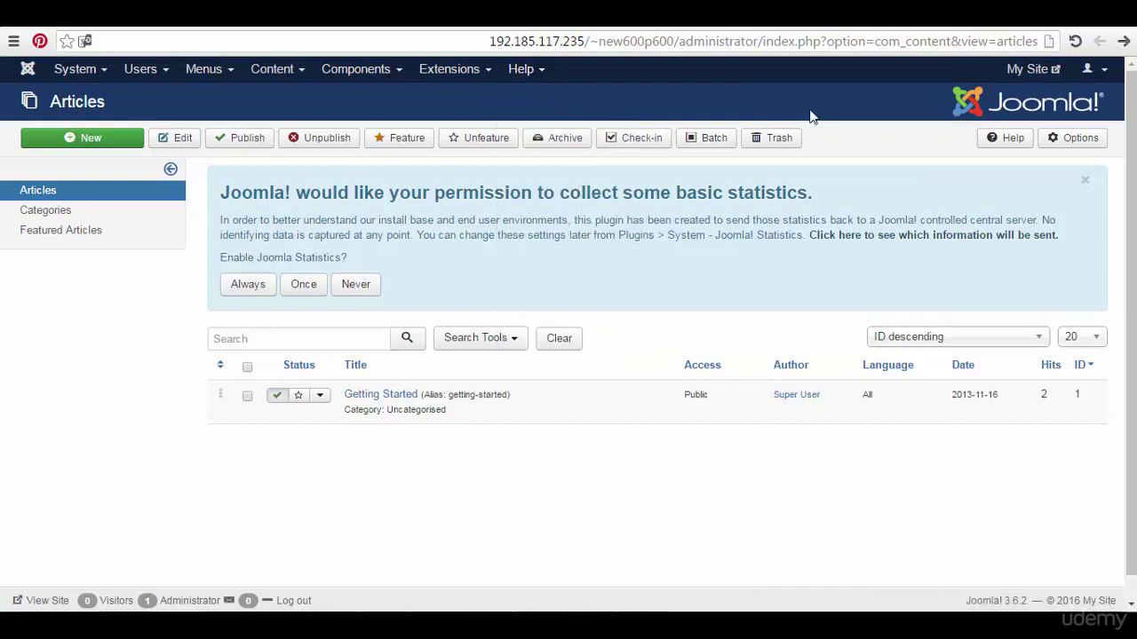
pyautogui.moveTo(1130, 123)
pyautogui.mouseDown()
pyautogui.moveTo(1130, 148)
pyautogui.moveTo(1129, 122)
pyautogui.mouseUp()
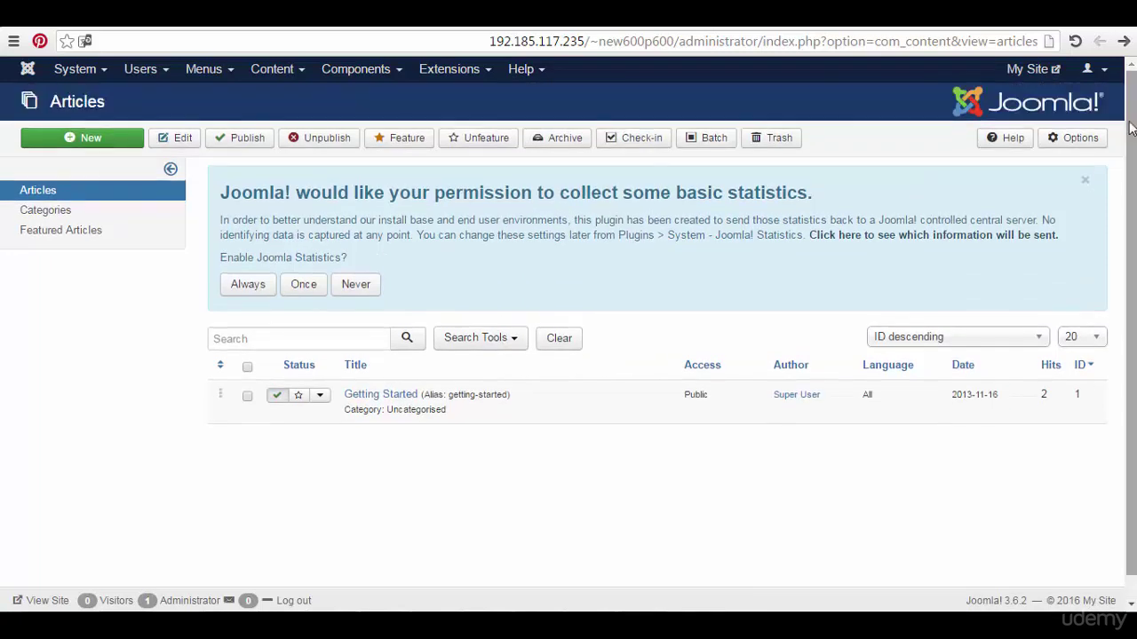
# Return to the control panel, and open a new article from its shortcuts to examine the editing form
pyautogui.click(30, 72)
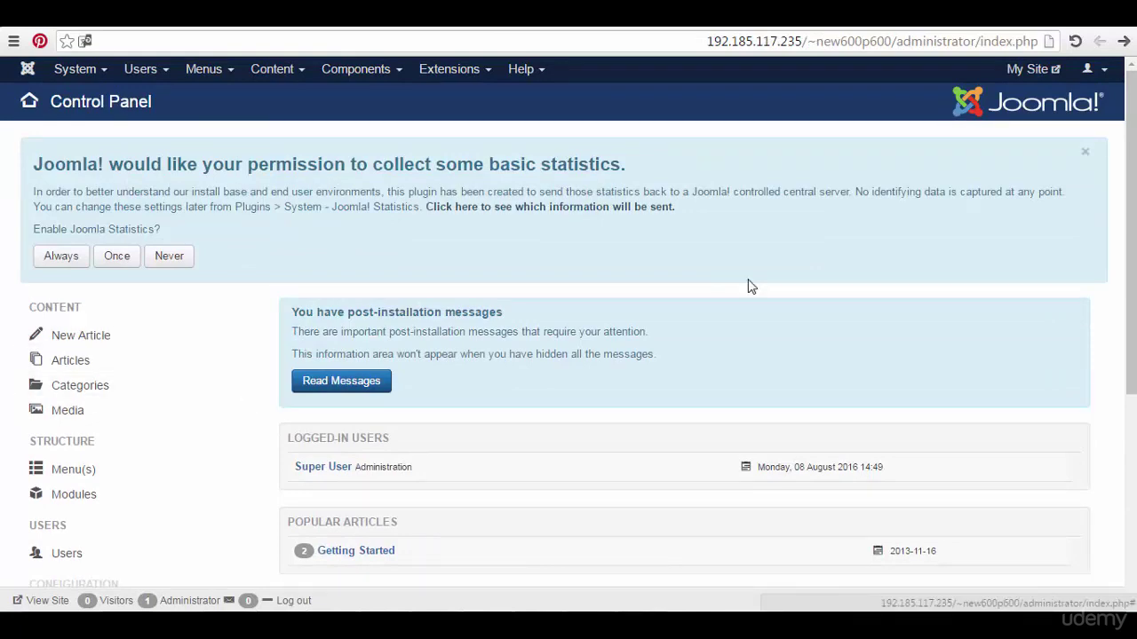
pyautogui.moveTo(1132, 209); pyautogui.dragTo(1131, 312)
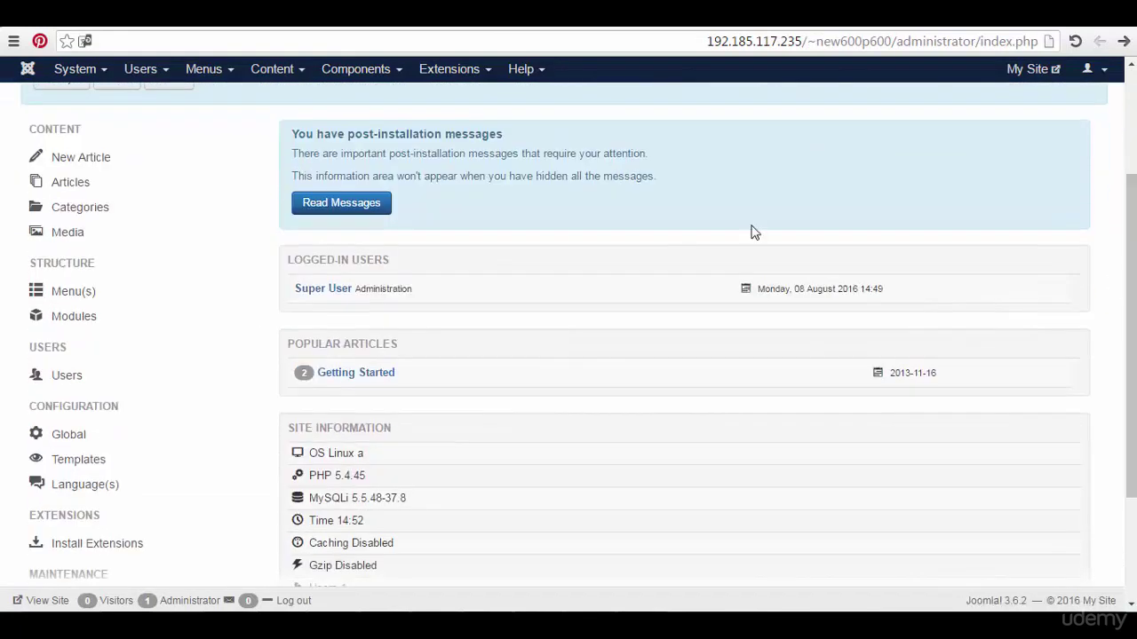
pyautogui.click(102, 163)
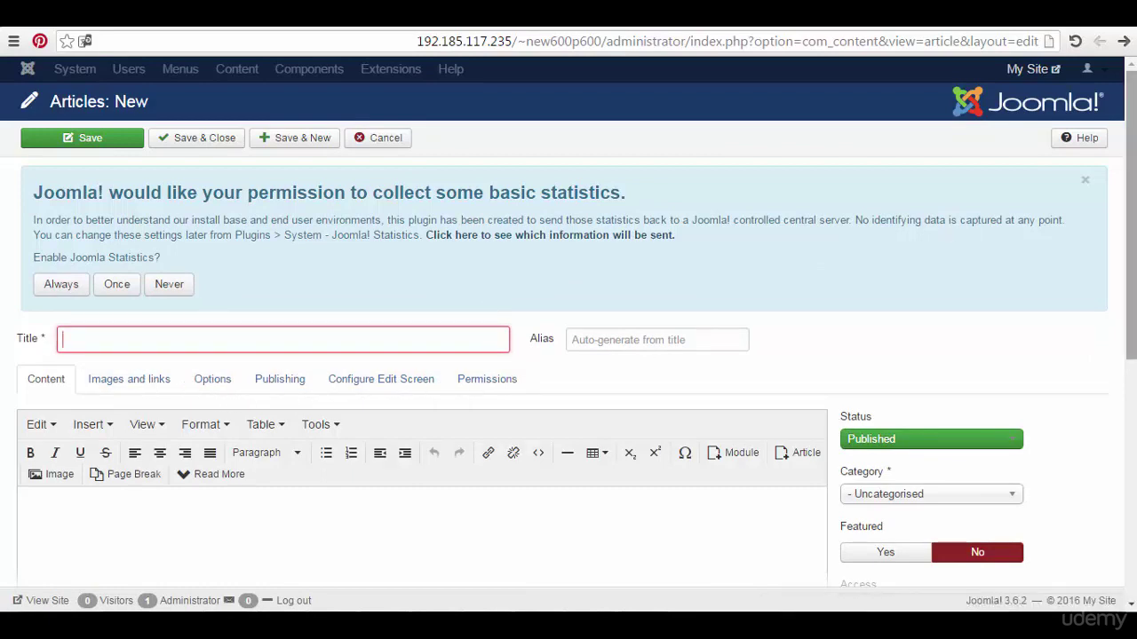
pyautogui.scroll(-3, 1130, 267)
pyautogui.moveTo(1130, 420); pyautogui.dragTo(1131, 267)
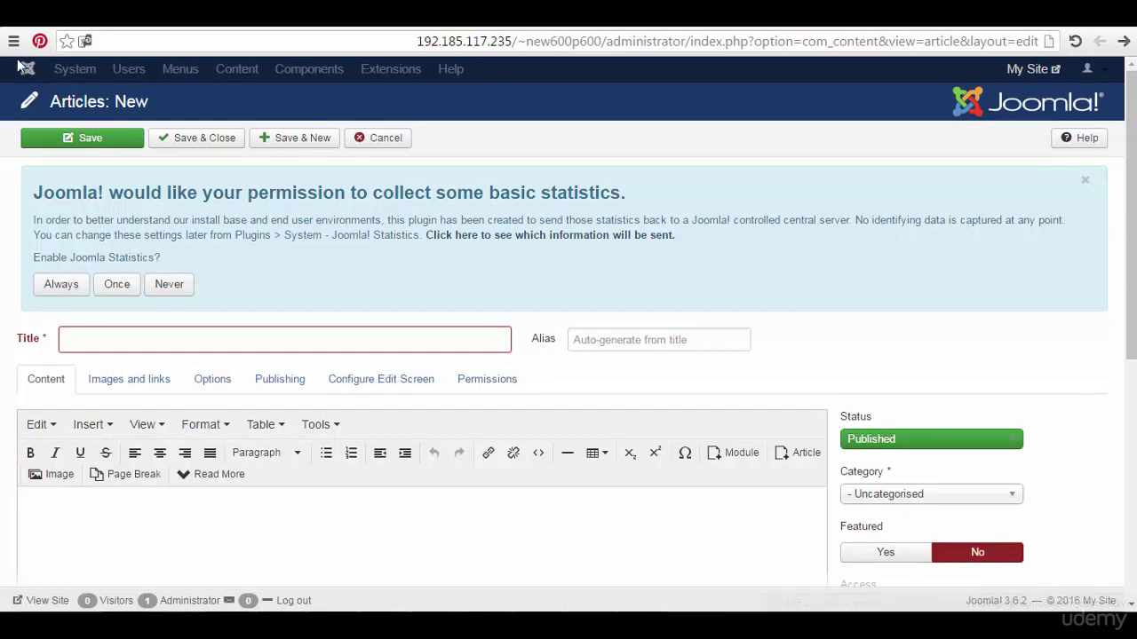
# Go back to the control panel and allow Joomla to collect basic statistics once
pyautogui.click(1124, 45)
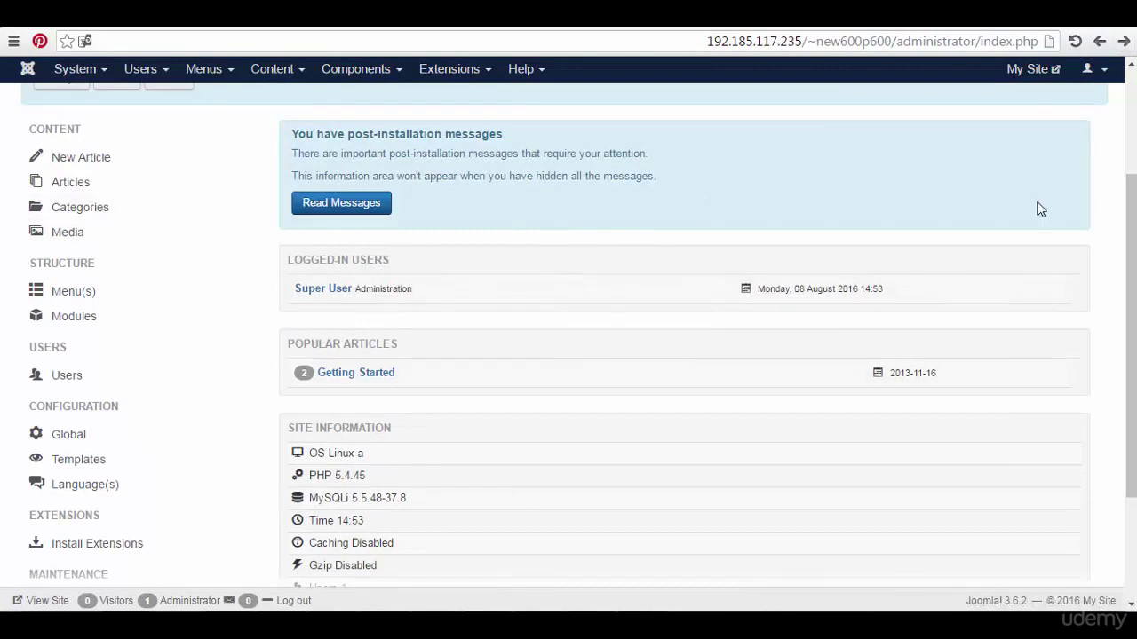
pyautogui.scroll(2, 1131, 267)
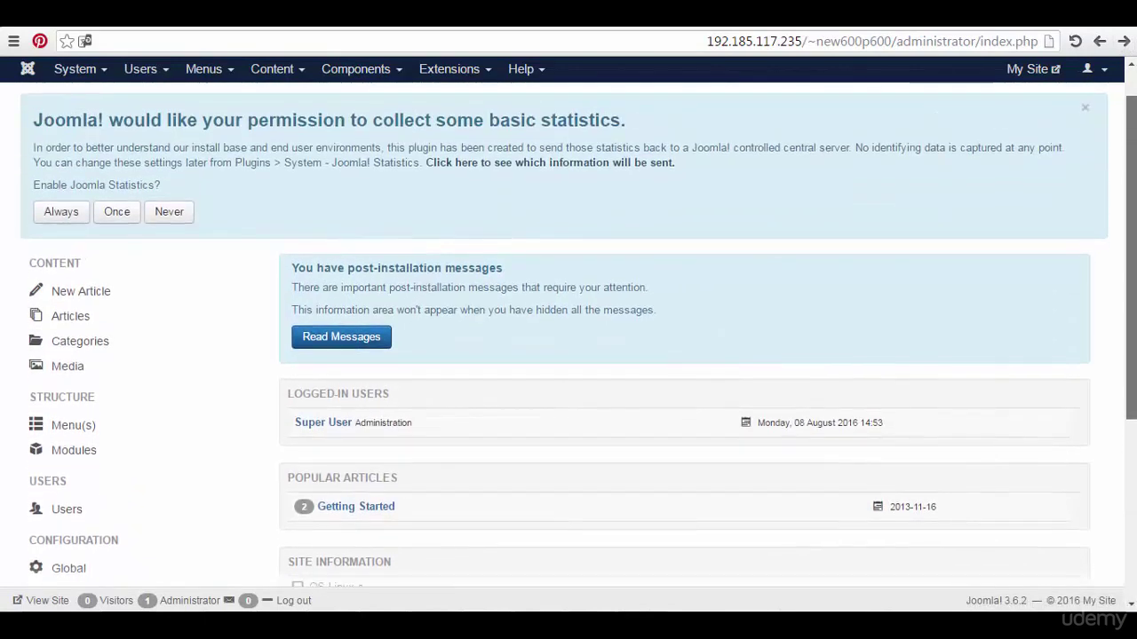
pyautogui.scroll(1, 569, 329)
pyautogui.scroll(-1, 569, 329)
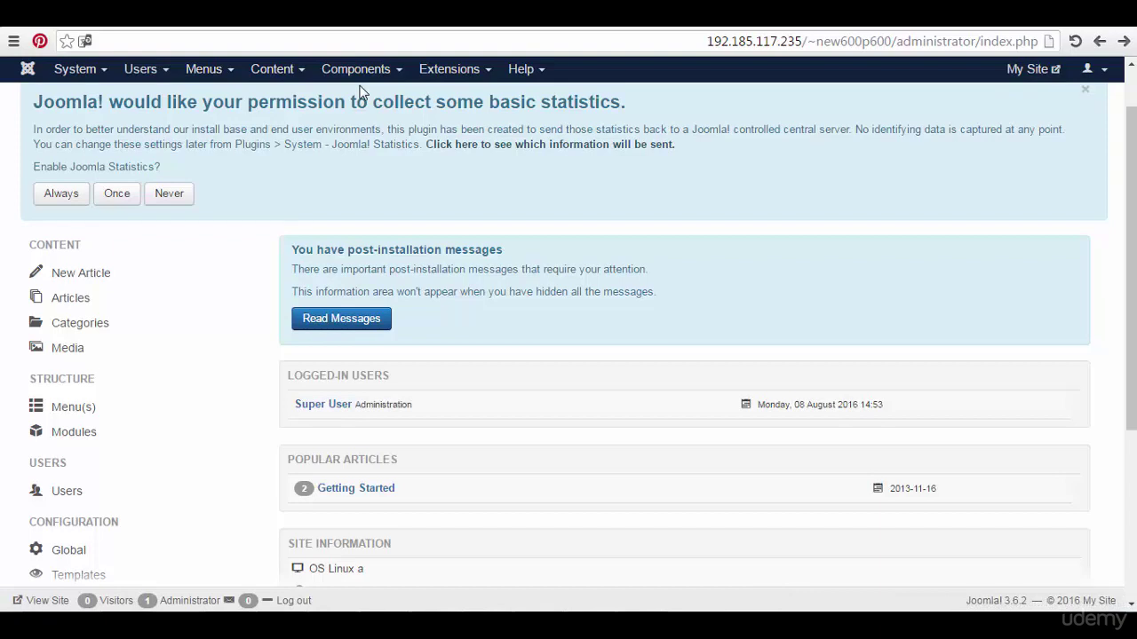
pyautogui.scroll(2, 1131, 267)
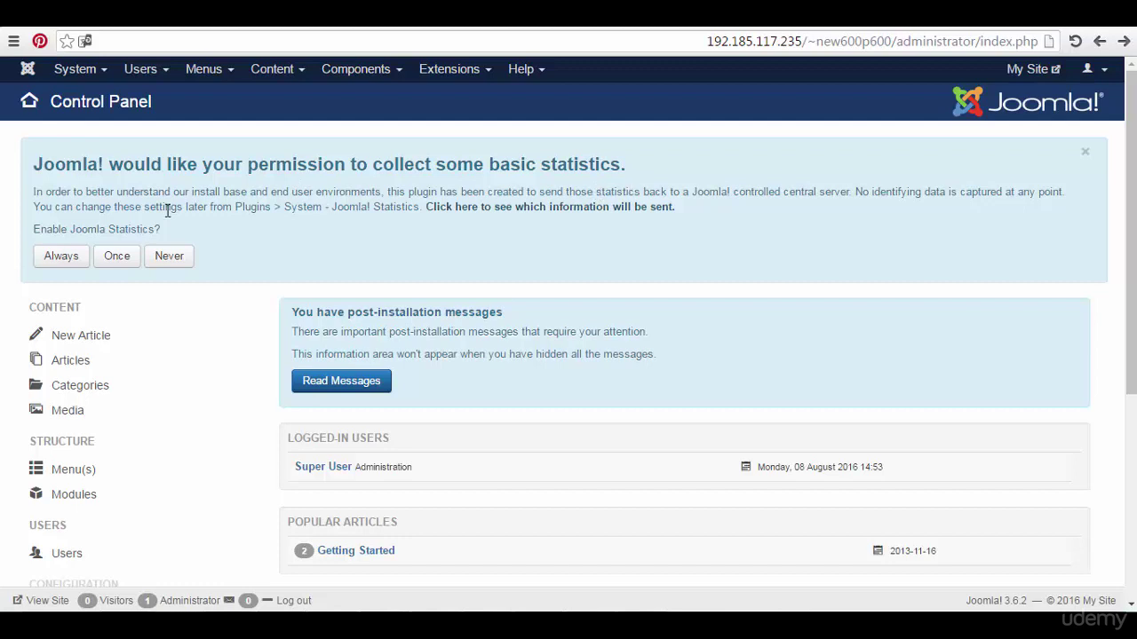
pyautogui.click(117, 261)
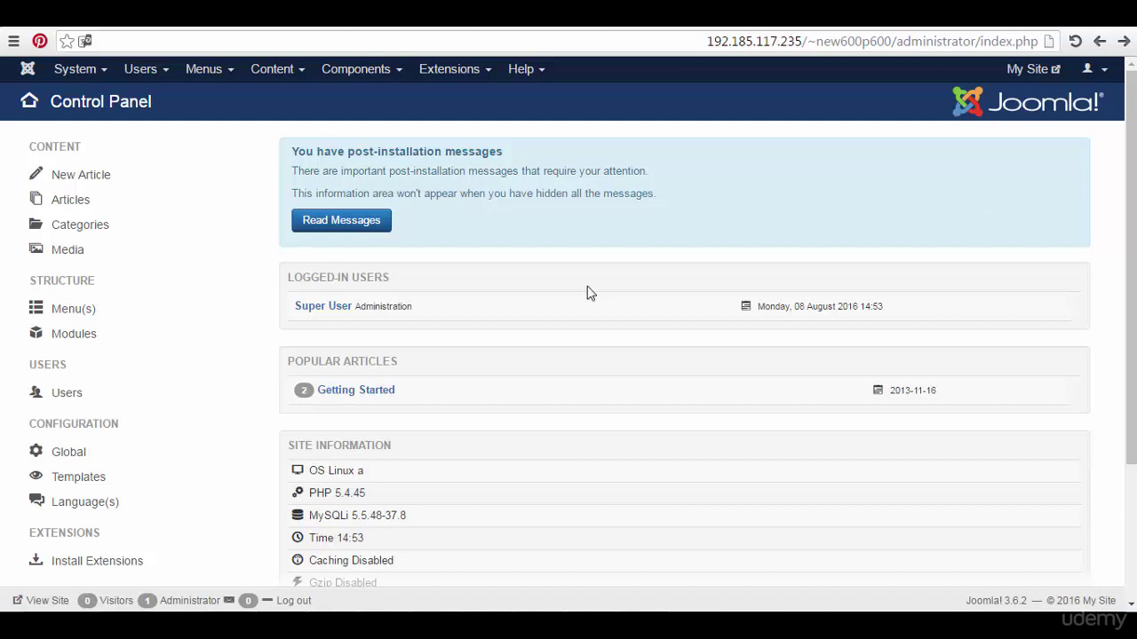
# Read the post-installation messages on stats collection, the Joomla welcome and two factor authentication
pyautogui.click(361, 227)
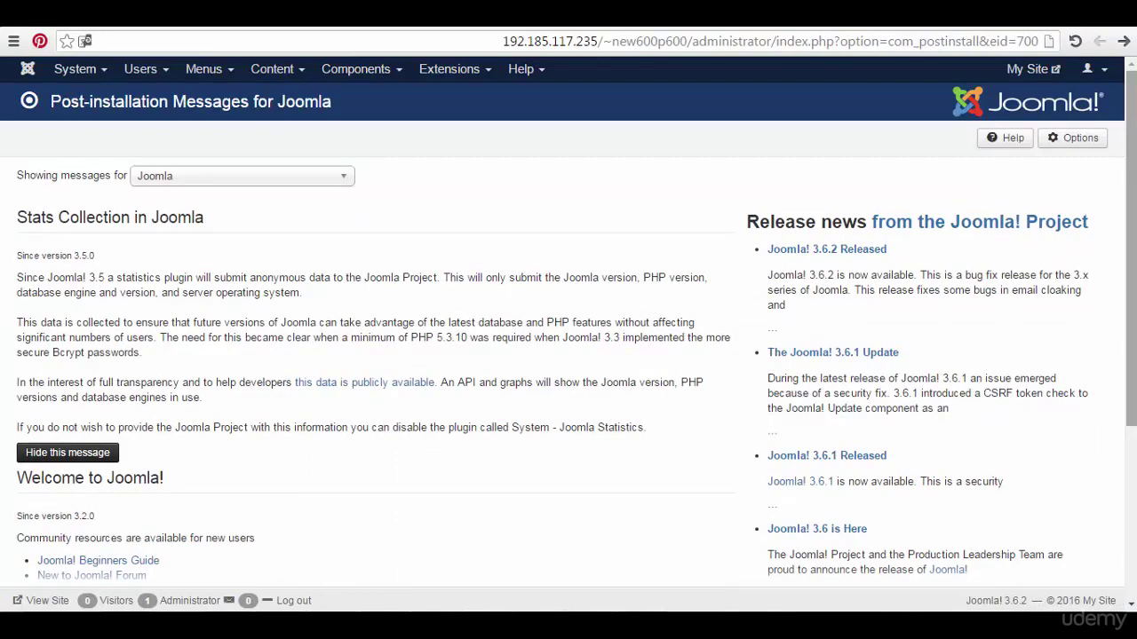
pyautogui.scroll(-2, 812, 185)
pyautogui.scroll(-1, 1134, 448)
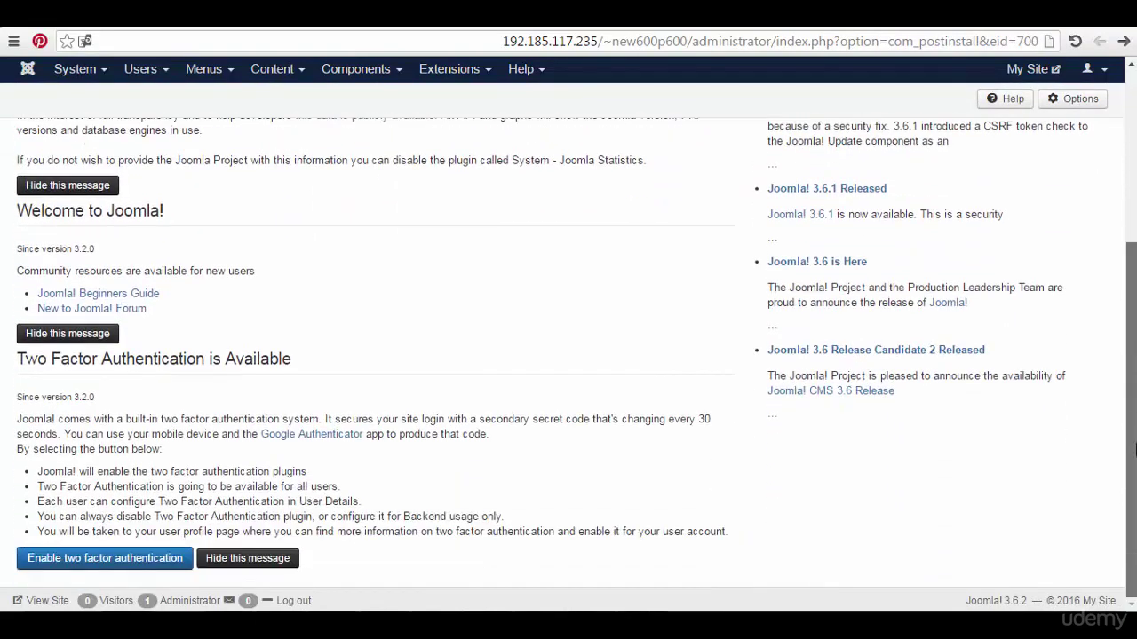
pyautogui.scroll(3, 1134, 449)
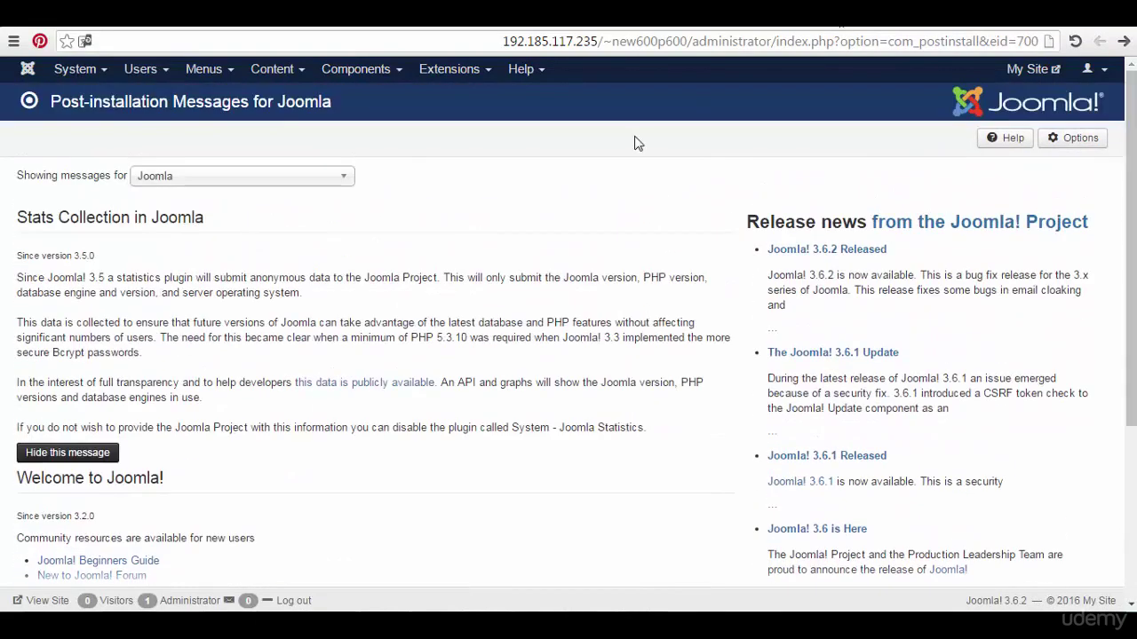
# Return to the control panel and review the logged-in users, popular articles, site information and recently added articles
pyautogui.click(25, 71)
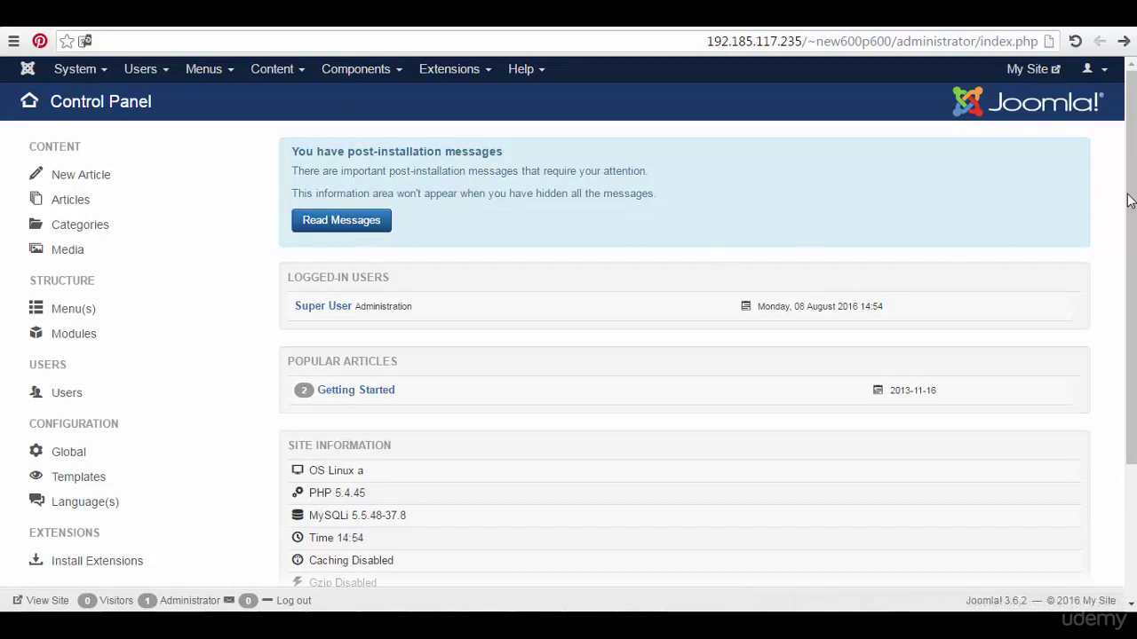
pyautogui.scroll(-2, 1130, 201)
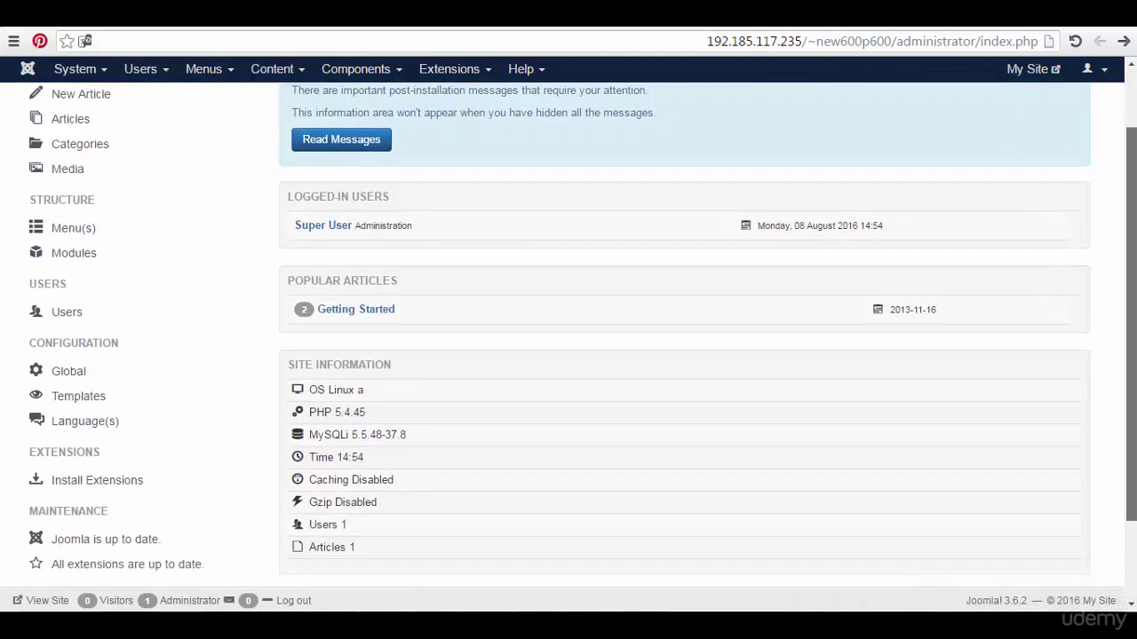
pyautogui.scroll(-1, 1129, 201)
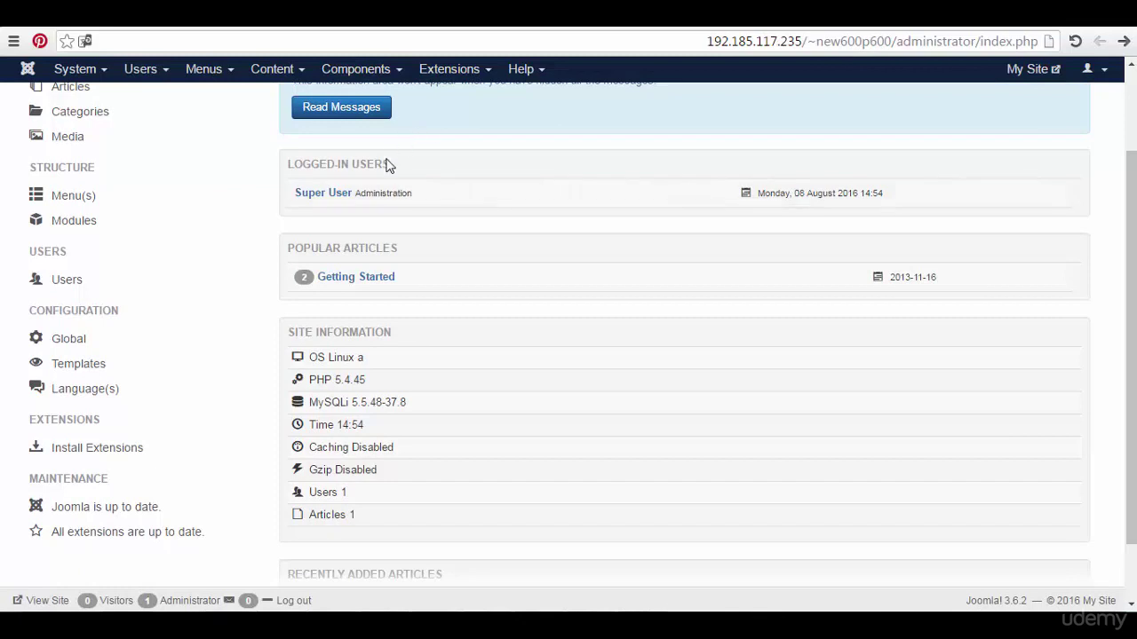
pyautogui.scroll(-2, 278, 260)
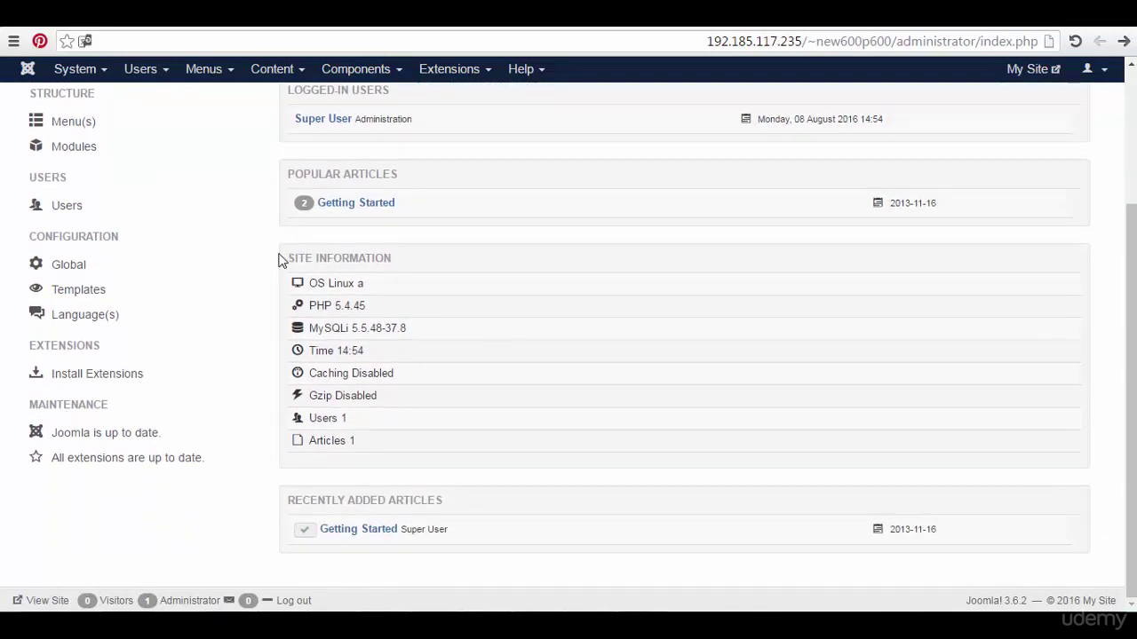
pyautogui.scroll(5, 278, 259)
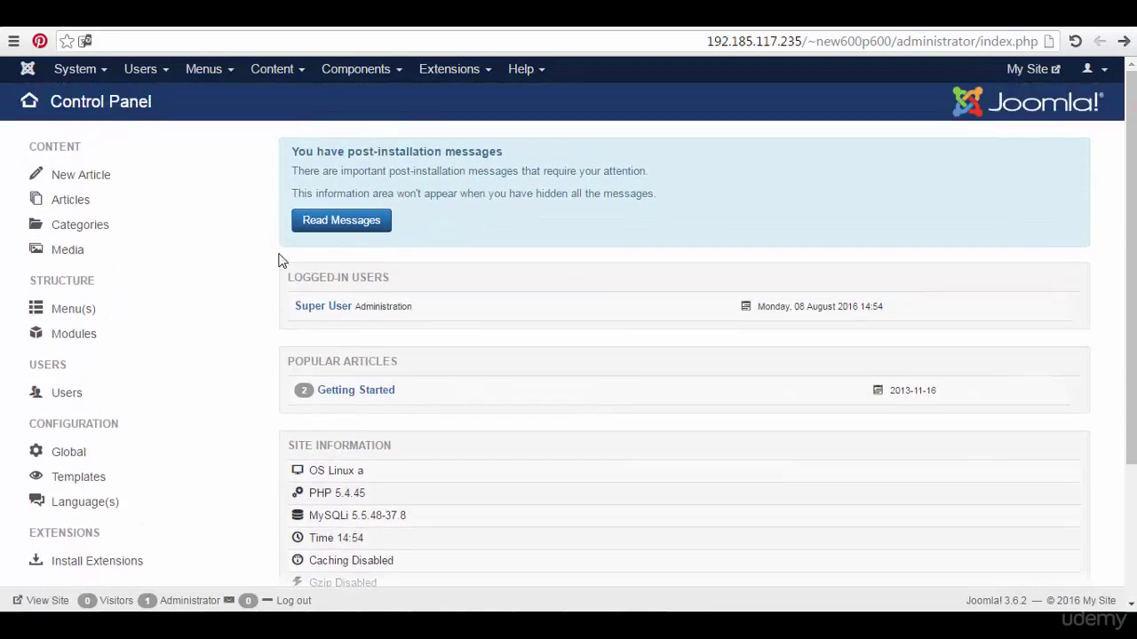